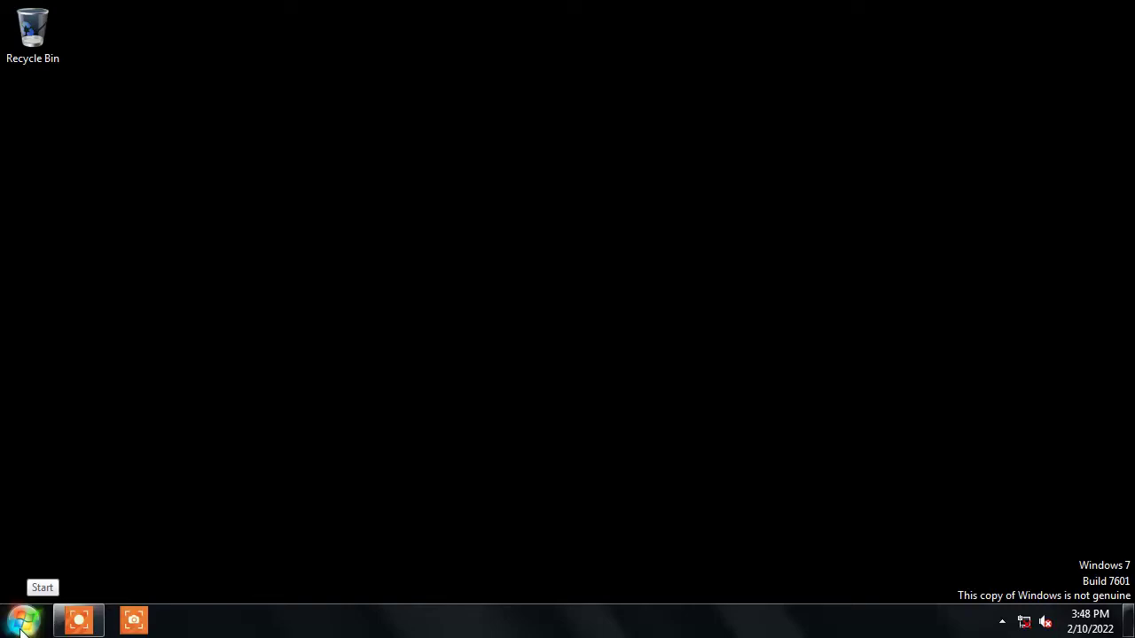
Launch Microsoft Office Word 2007 from the Start menu to get a blank Document1.
click(23, 628)
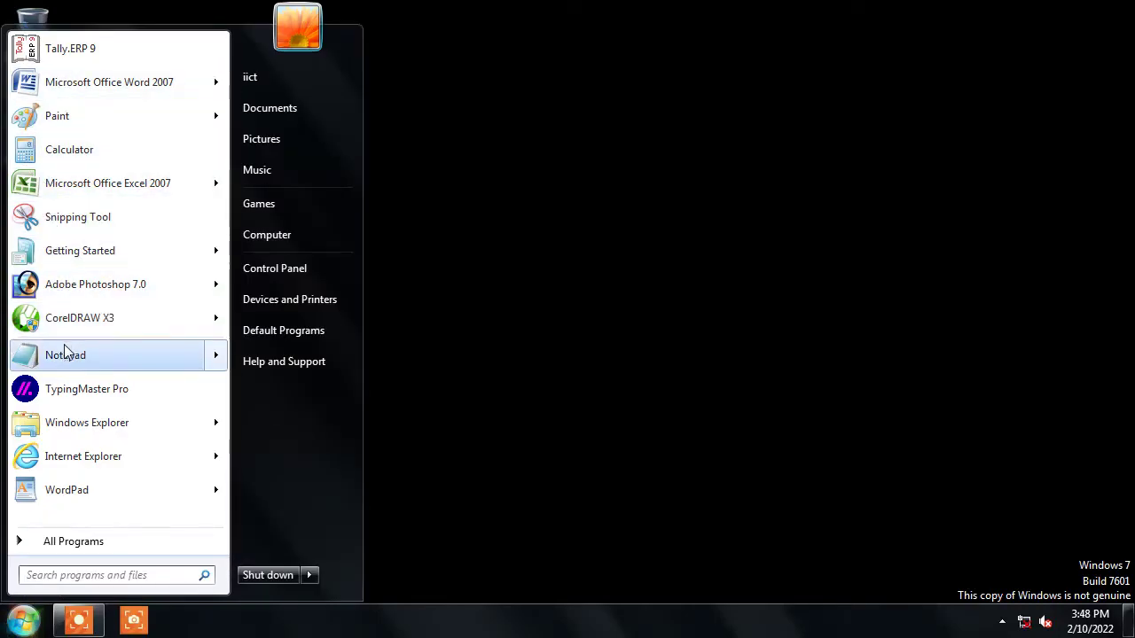
click(95, 83)
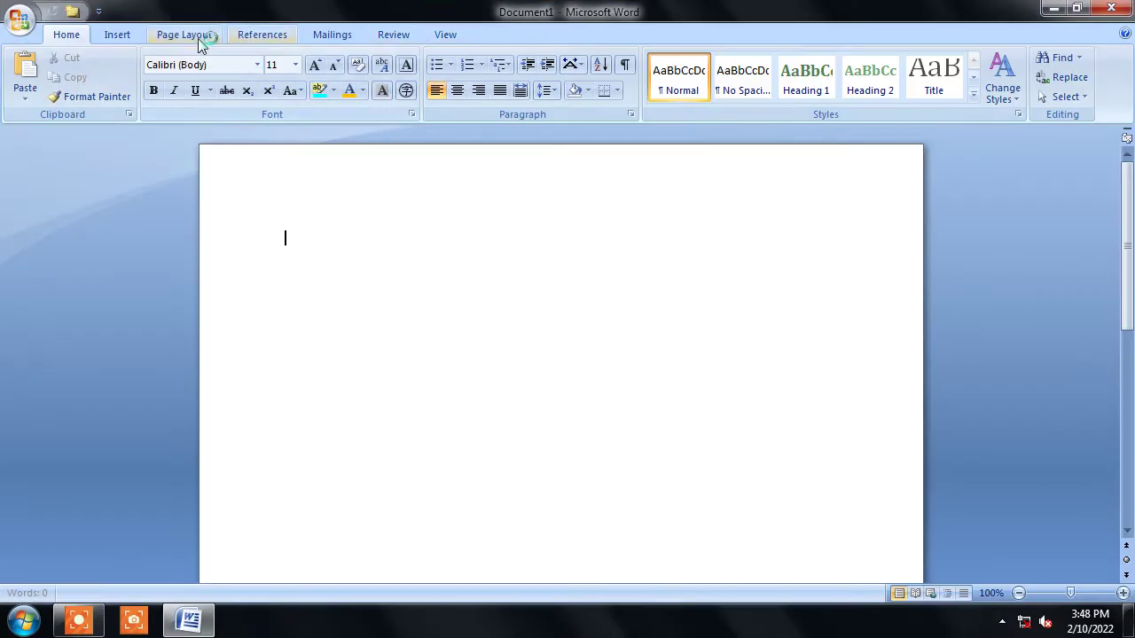
Add a red diagonal text watermark reading 'world computer gyan' through Custom Watermark.
click(196, 37)
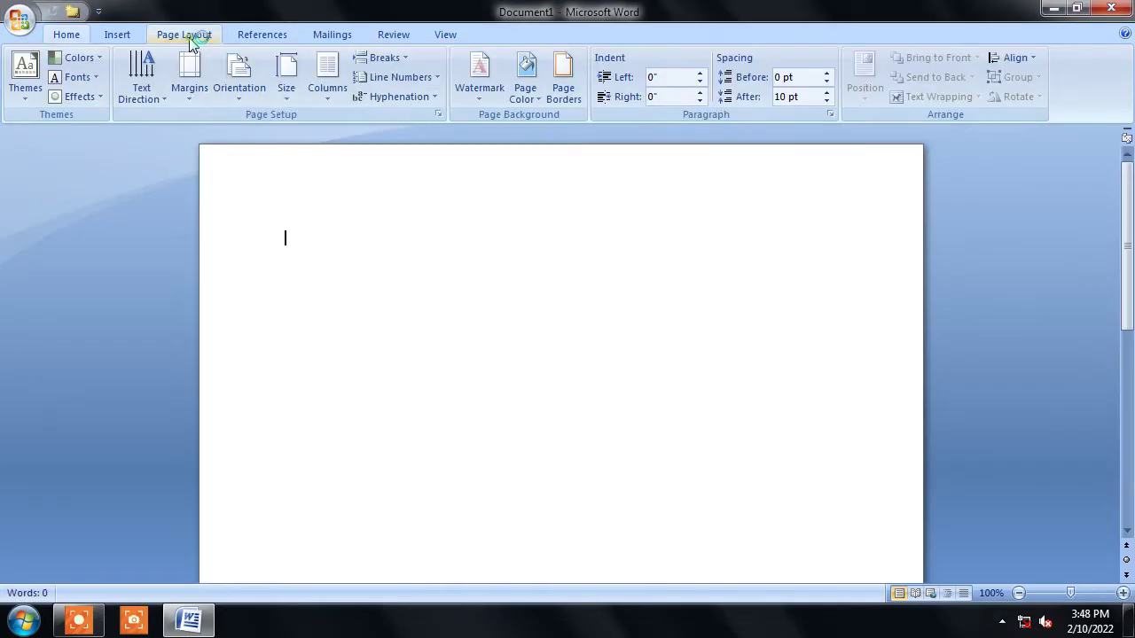
click(484, 96)
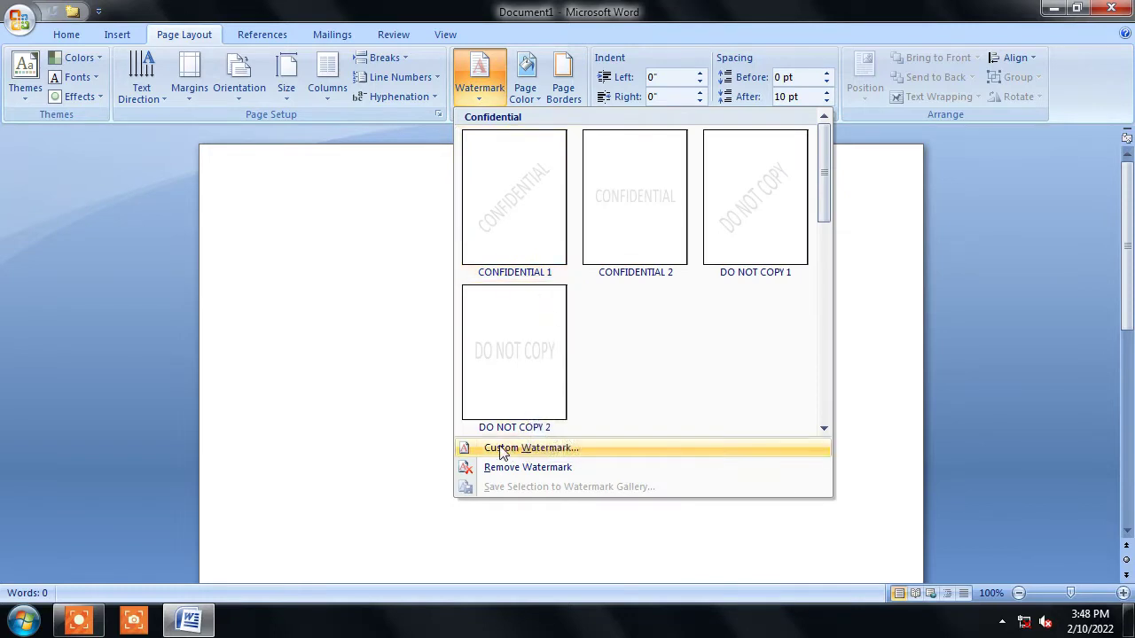
click(543, 448)
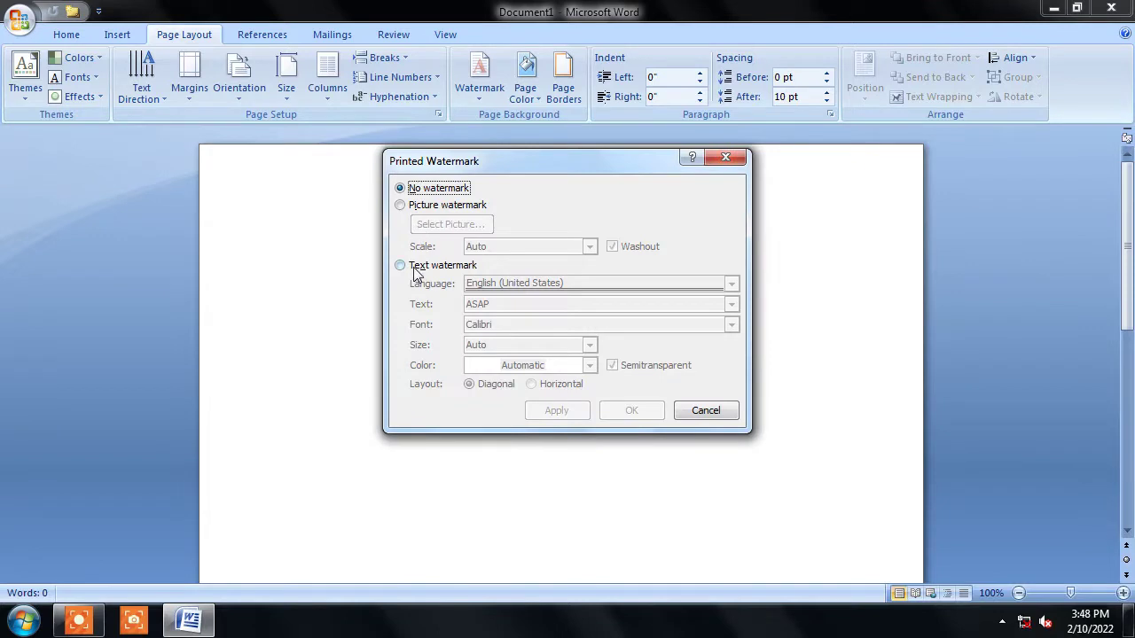
click(415, 271)
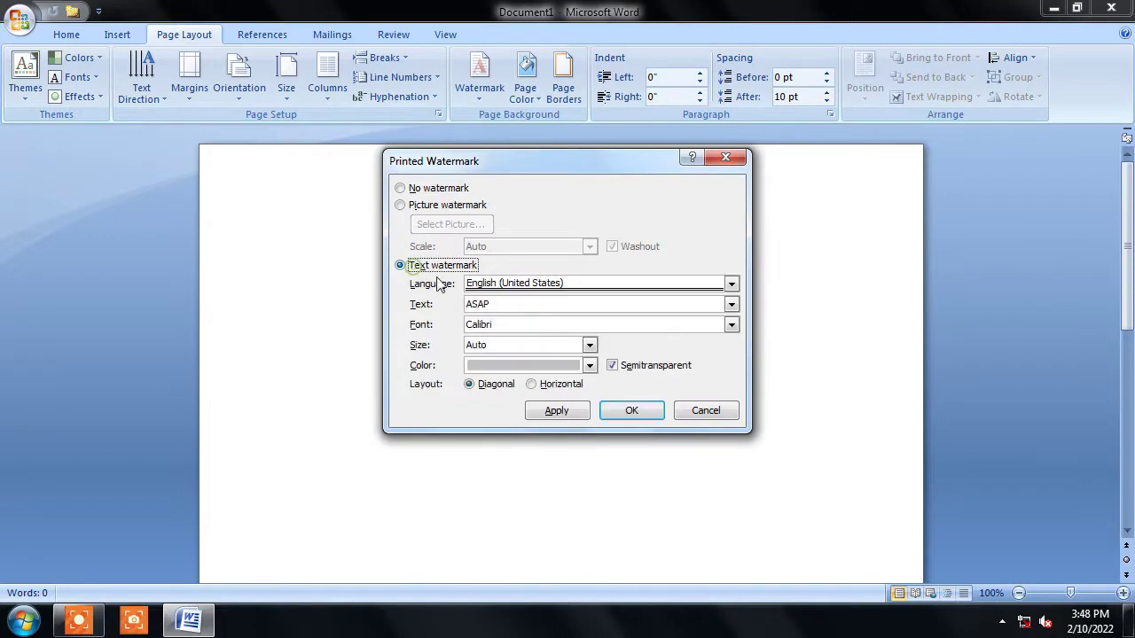
double_click(513, 304)
text(wo)
text(rld computer gyan)
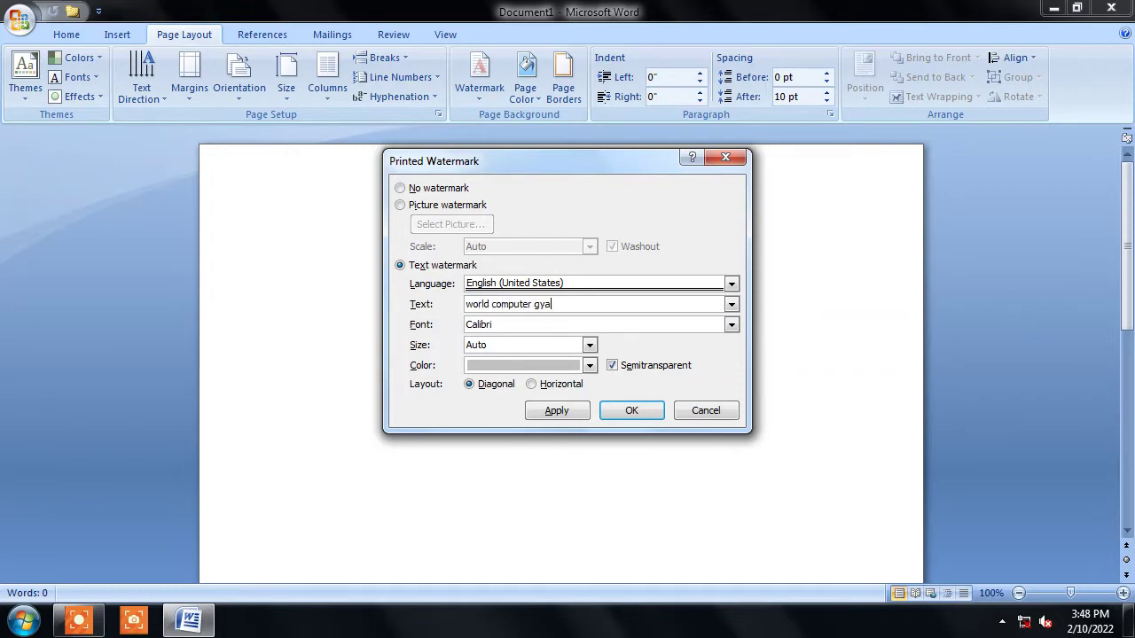
click(590, 365)
click(488, 518)
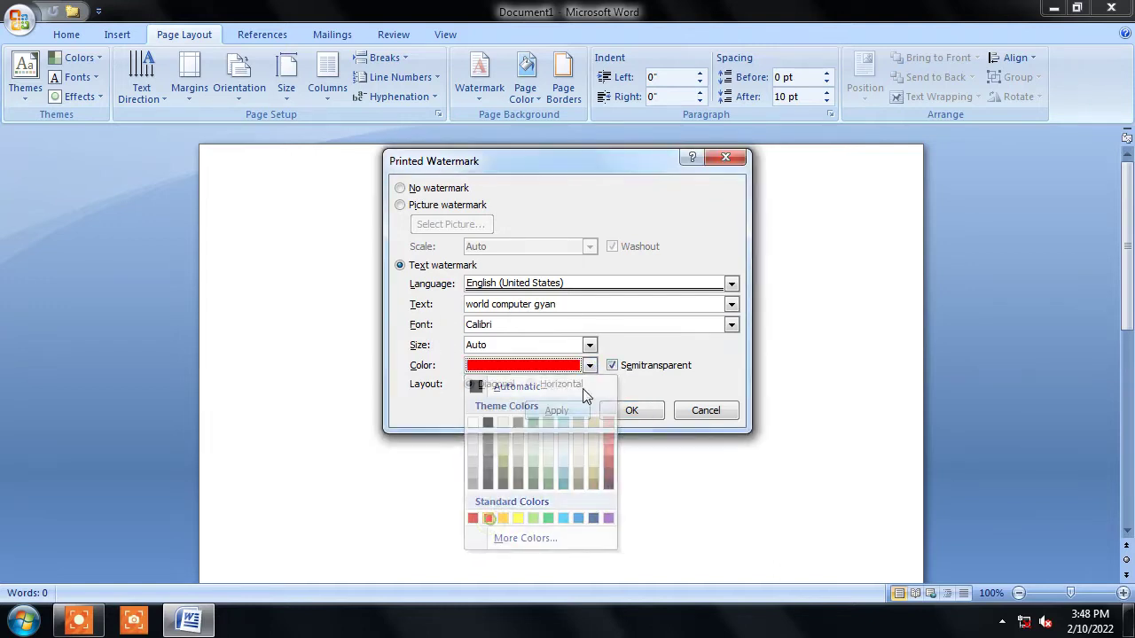
click(556, 412)
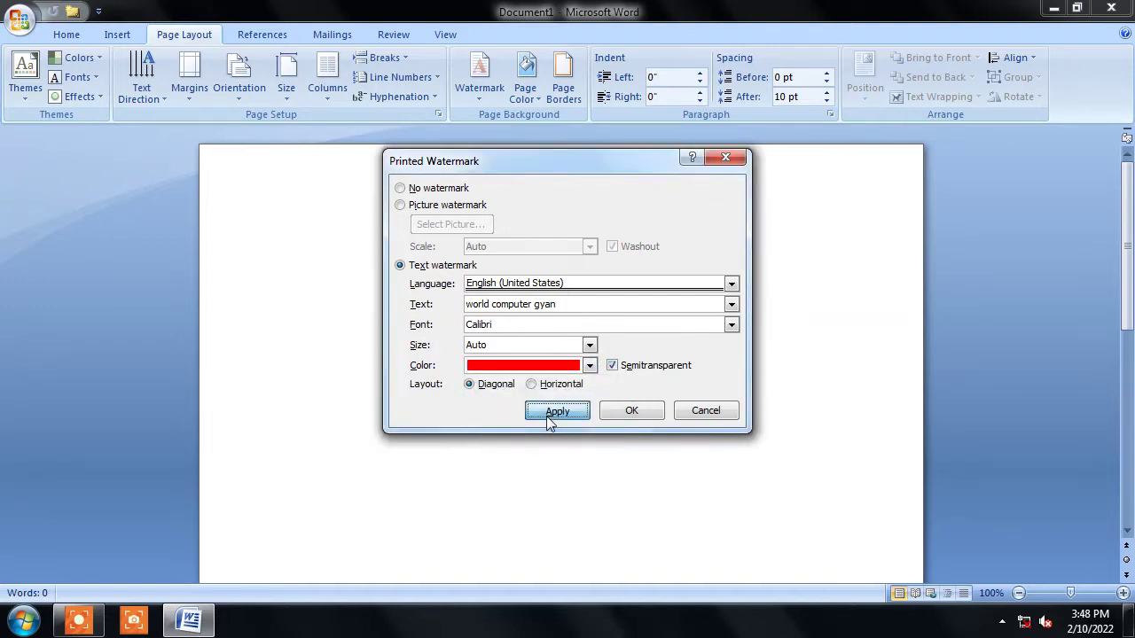
click(706, 410)
scroll(600, 458, down, 10)
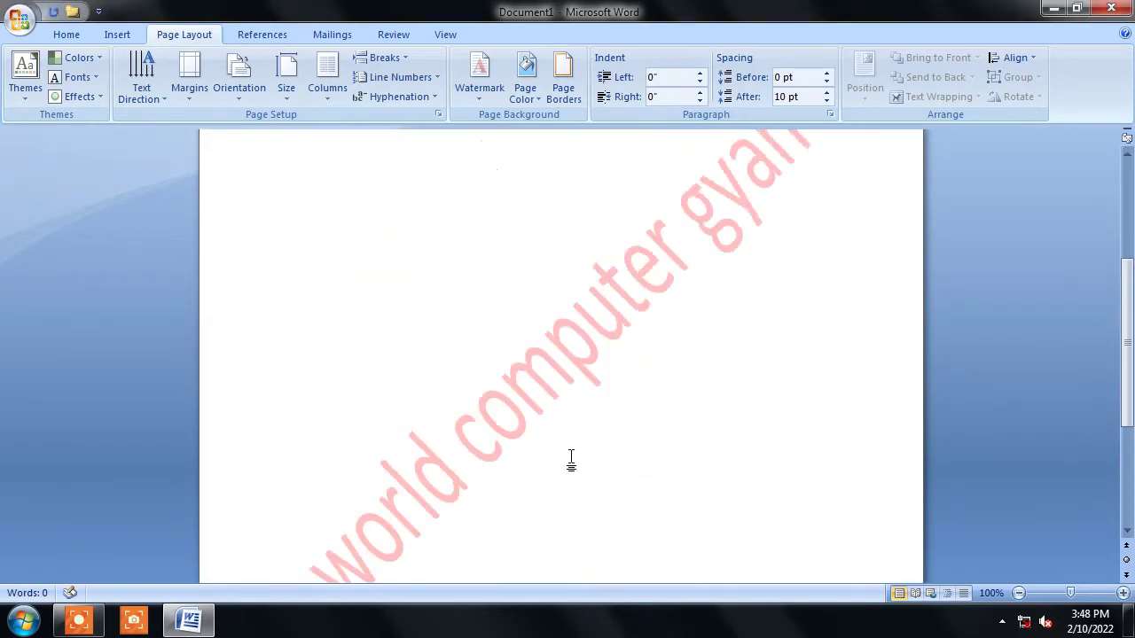
Type a long line of m's, then copy and paste it repeatedly, undoing the extra pasted line.
scroll(560, 430, up, 5)
text(m)
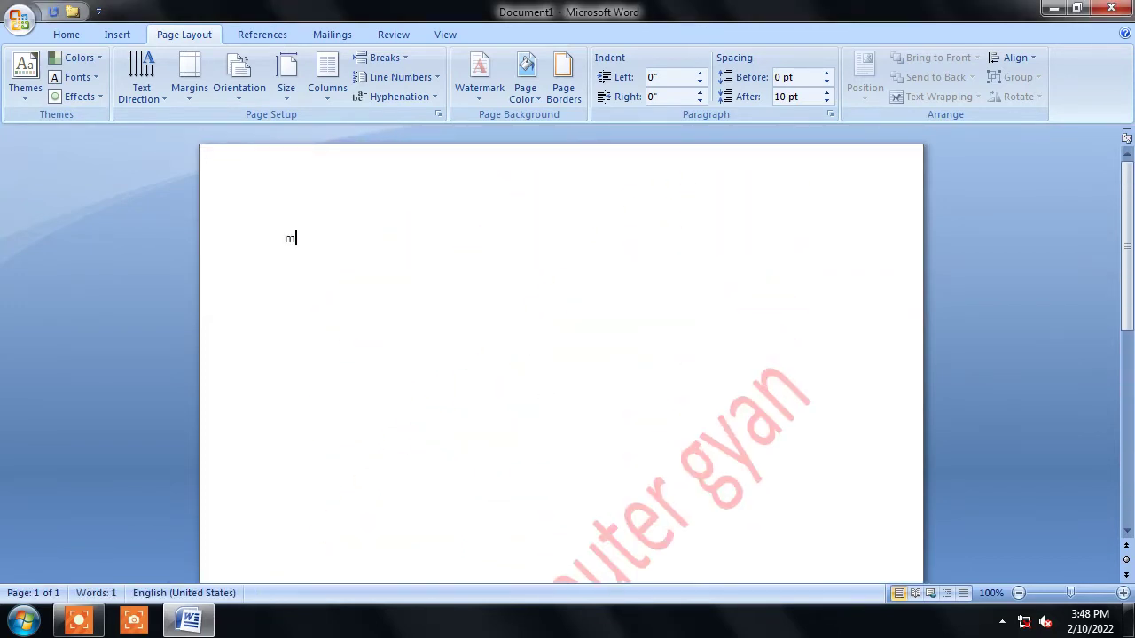
text(mmmmmmmmmmmmmmmmmmmmmmmmmmmmmmmmmmmmmmmmmmmmmmmmmm)
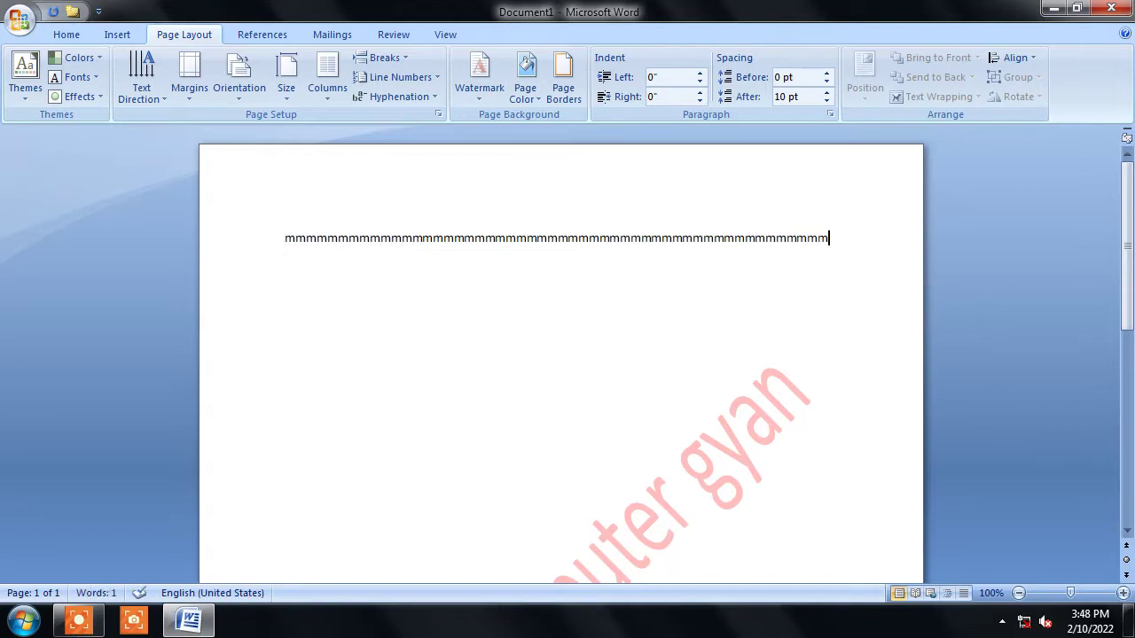
key(ctrl+a)
key(ctrl+c)
key(ctrl+v)
key(ctrl+v)
key(ctrl+v)
key(ctrl+v)
key(ctrl+v)
key(ctrl+v)
key(ctrl+v)
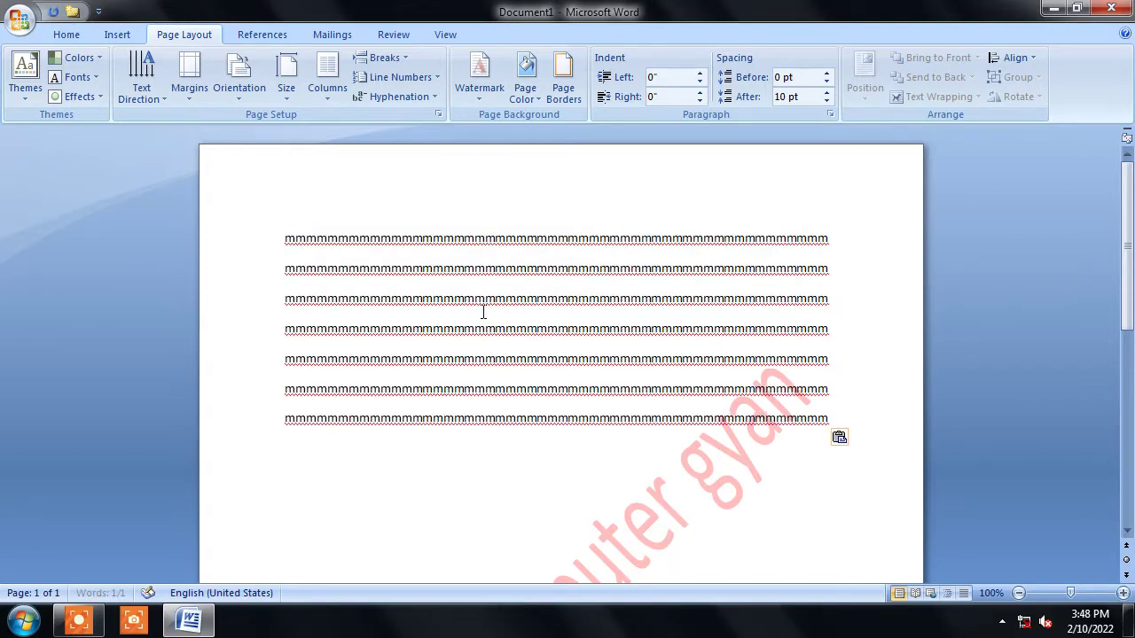
key(ctrl+v)
key(ctrl+v)
key(ctrl+v)
key(ctrl+v)
key(ctrl+v)
key(ctrl+v)
key(ctrl+v)
key(ctrl+v)
key(ctrl+v)
key(ctrl+v)
key(ctrl+v)
key(ctrl+v)
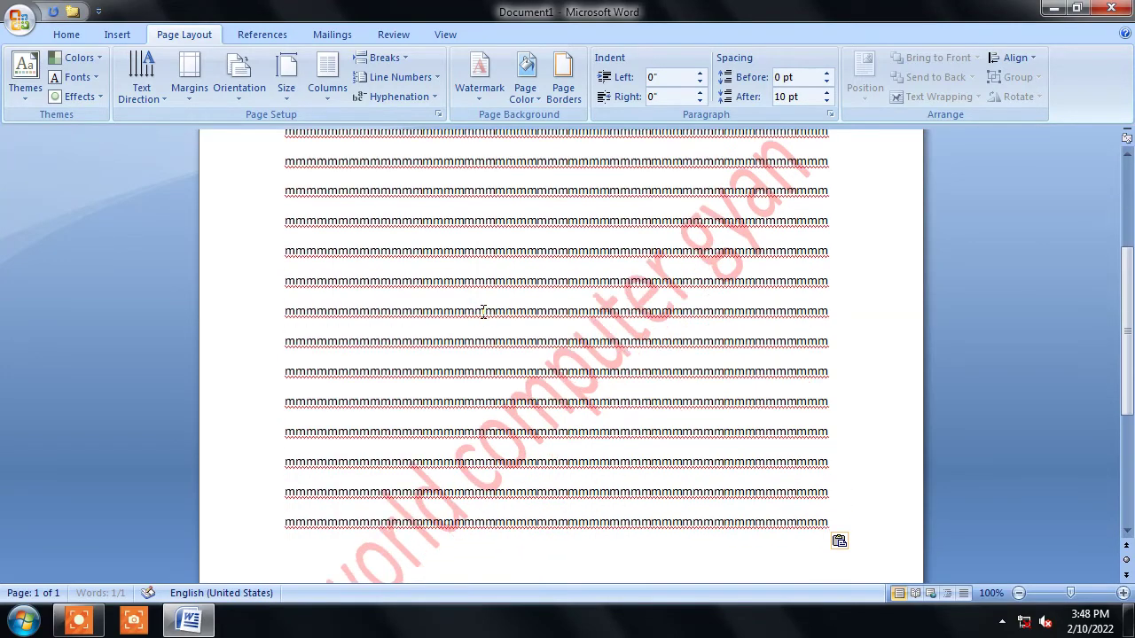
key(ctrl+v)
key(ctrl+v)
key(ctrl+v)
key(ctrl+v)
key(ctrl+v)
key(ctrl+v)
key(ctrl+v)
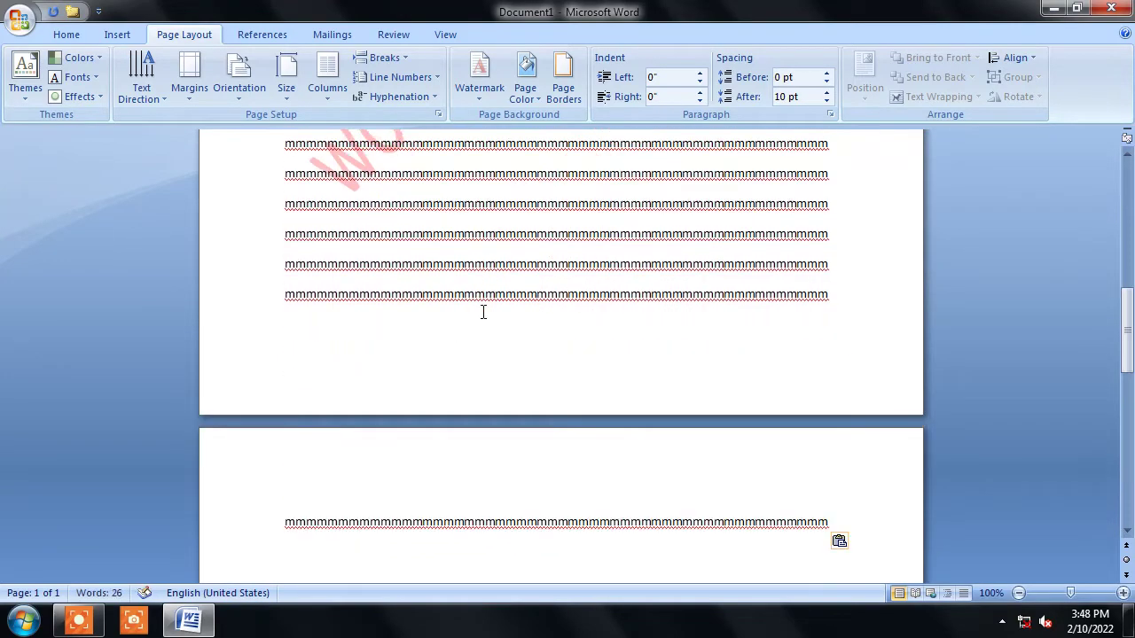
key(ctrl+z)
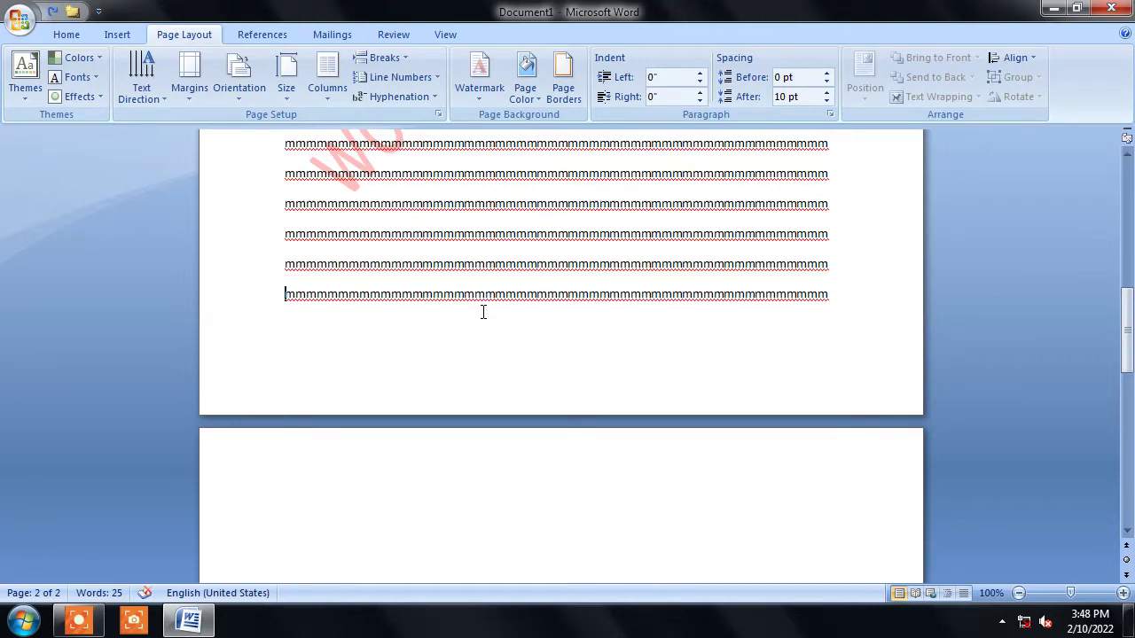
scroll(483, 312, up, 3)
scroll(483, 312, up, 2)
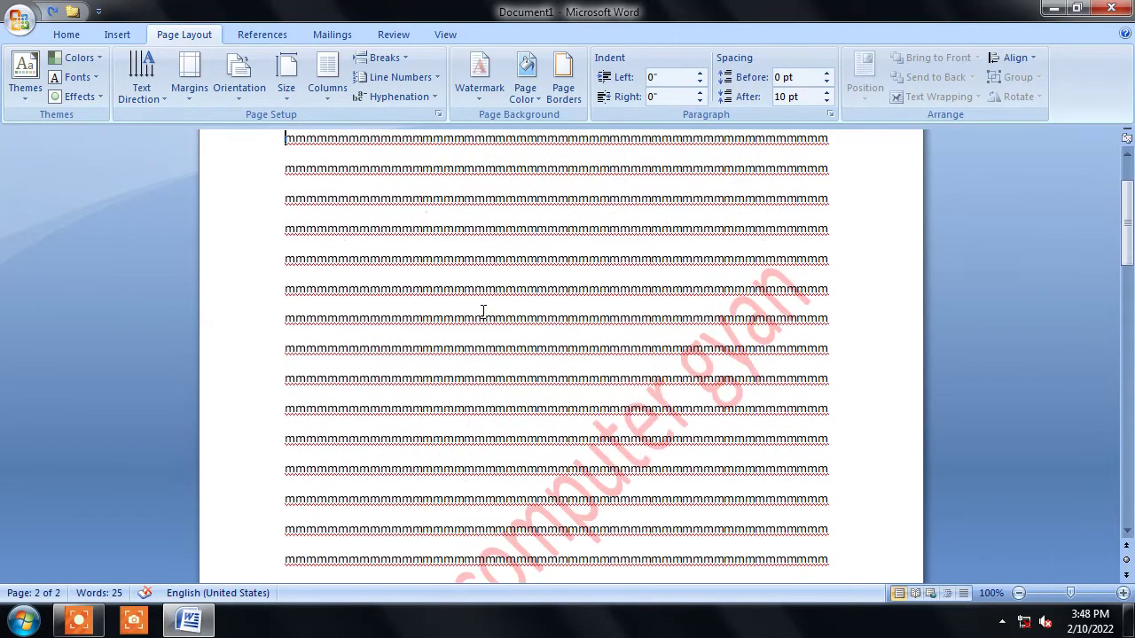
scroll(439, 241, down, 3)
scroll(490, 363, down, 2)
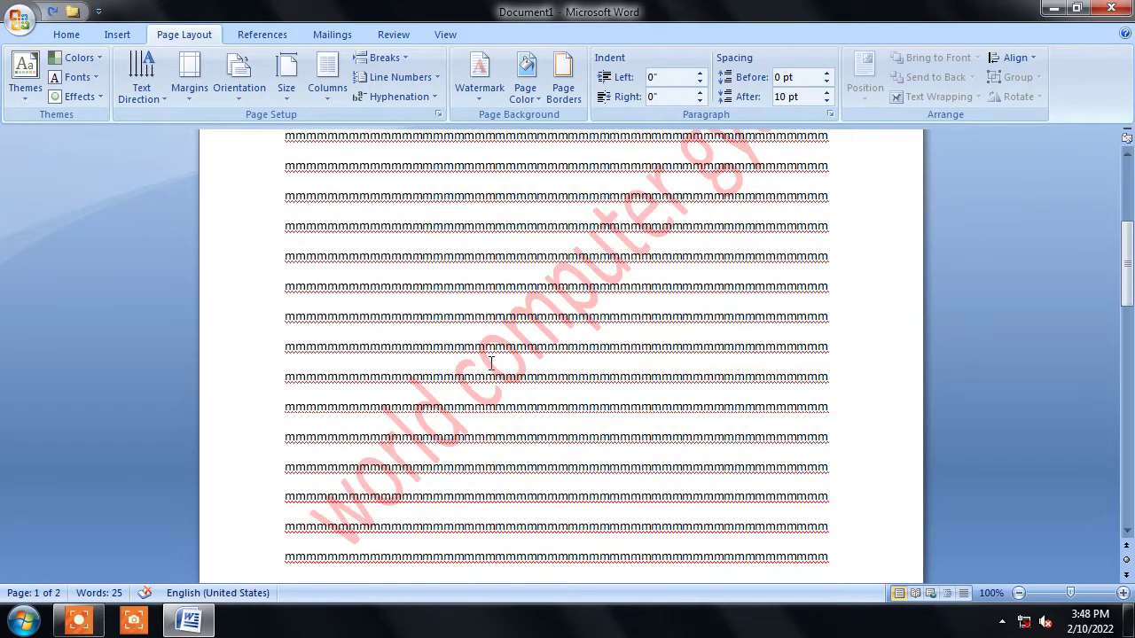
Change the 'world computer gyan' watermark colour from red to dark blue.
click(490, 99)
click(499, 452)
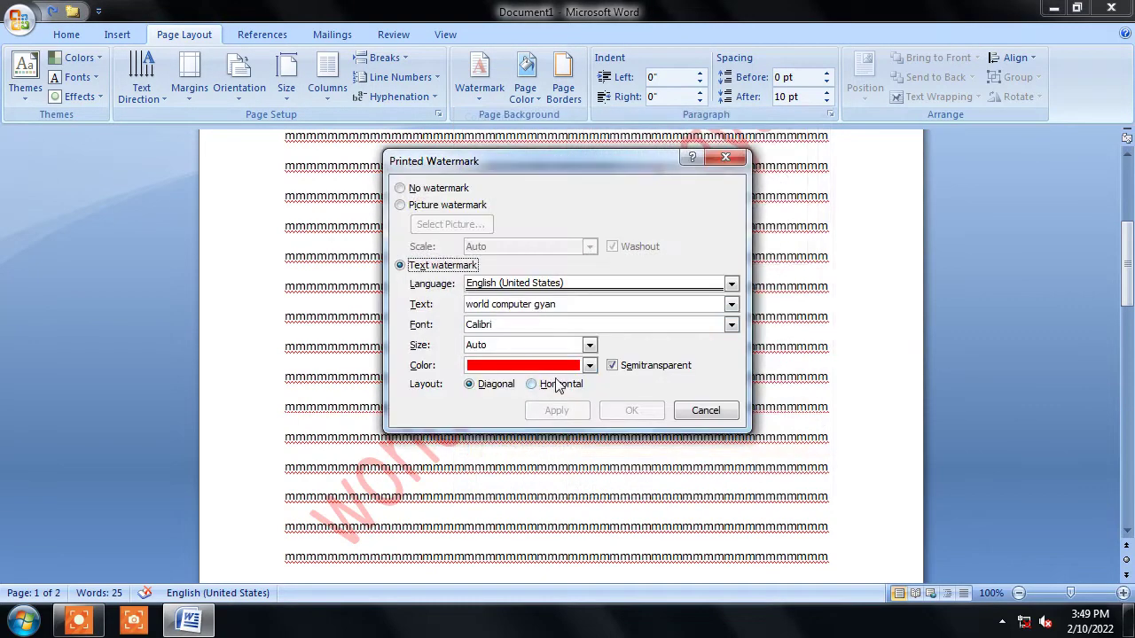
click(588, 367)
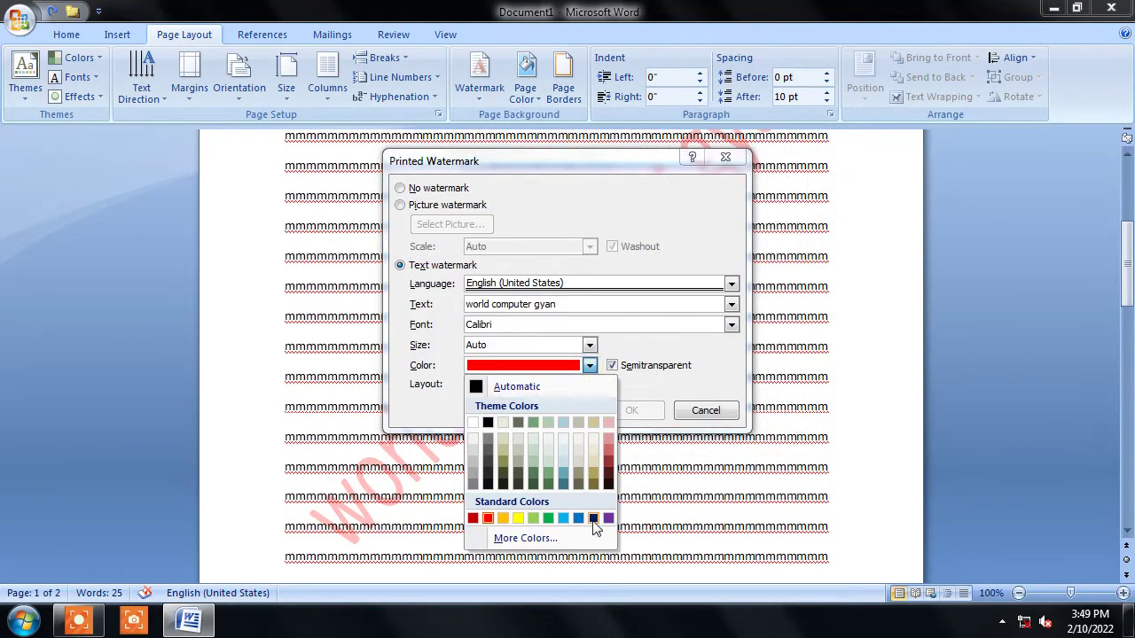
click(593, 518)
click(557, 415)
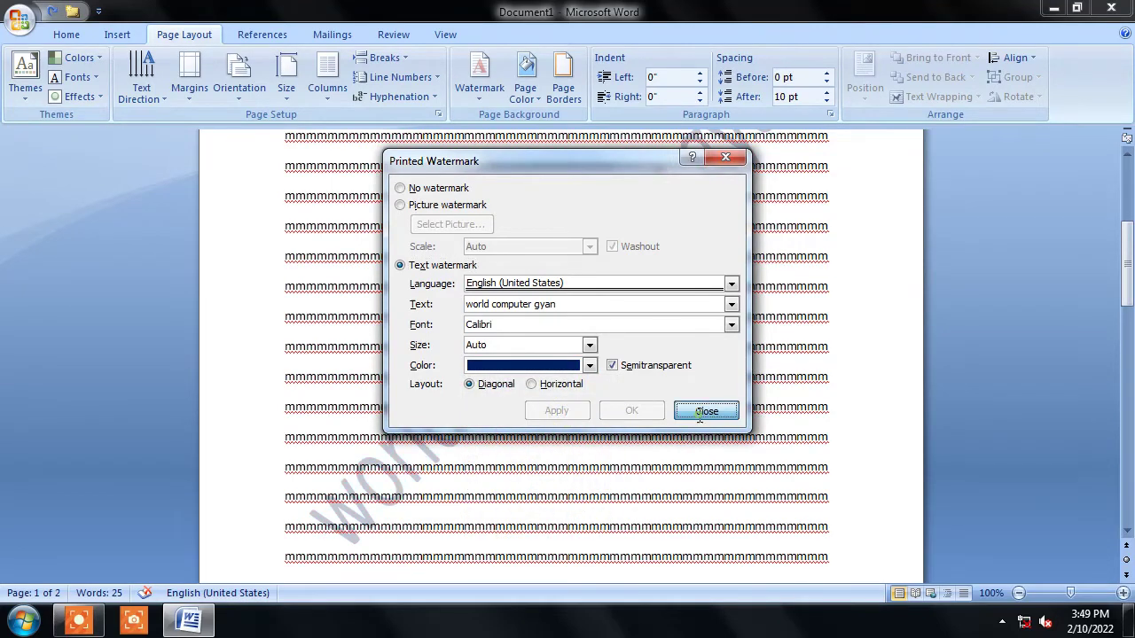
click(700, 413)
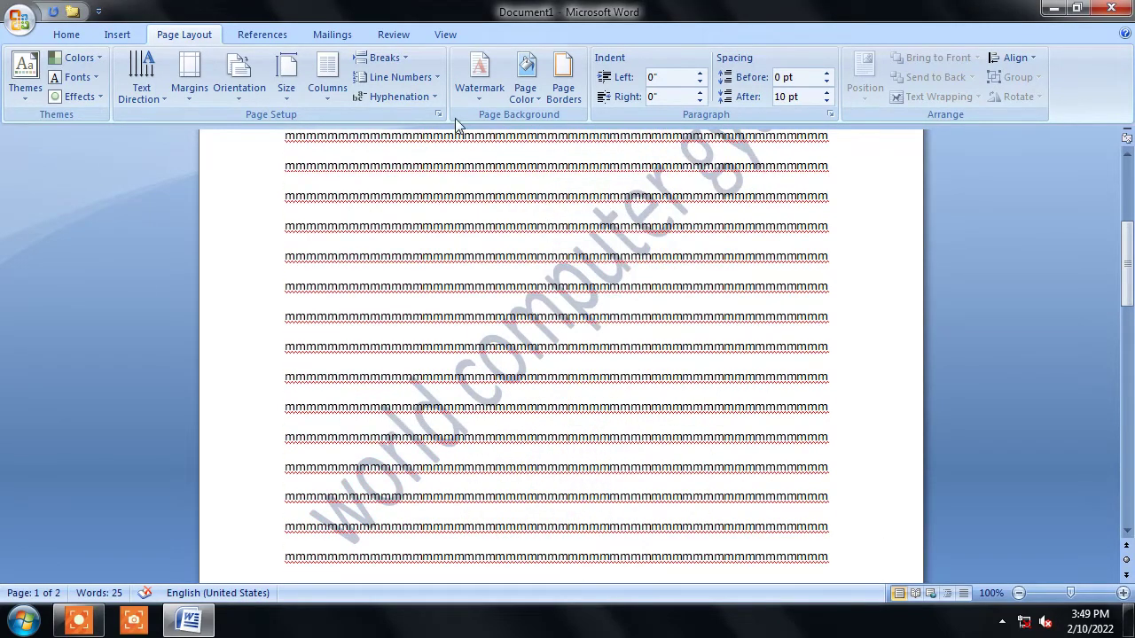
click(479, 72)
Switch to a picture watermark and browse to the Pictures library for an image.
click(695, 445)
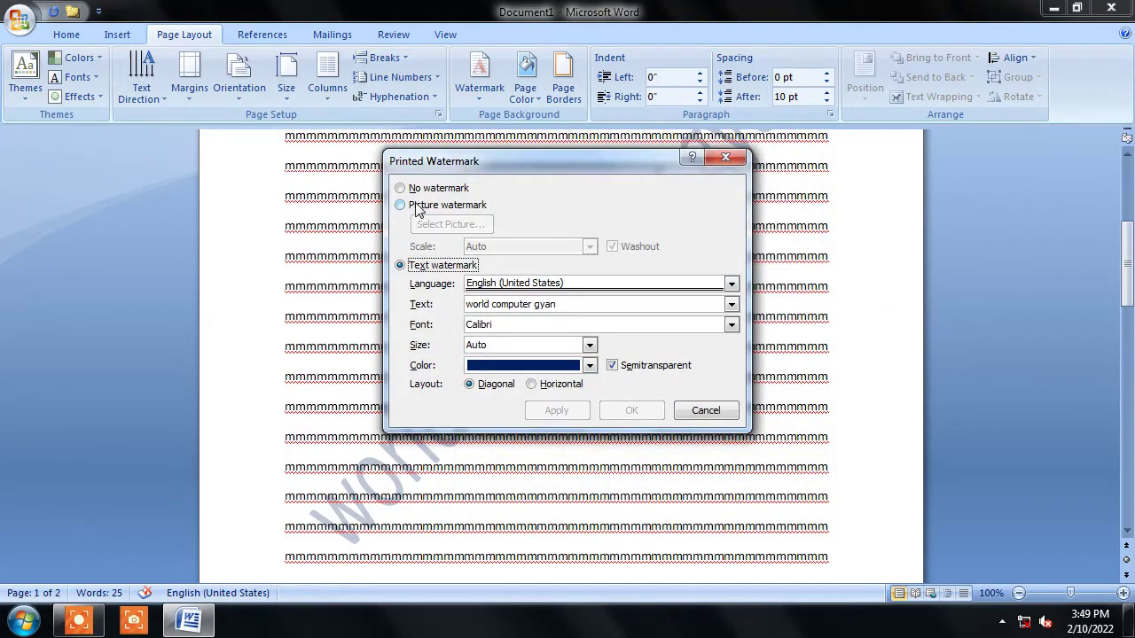
click(419, 209)
click(449, 224)
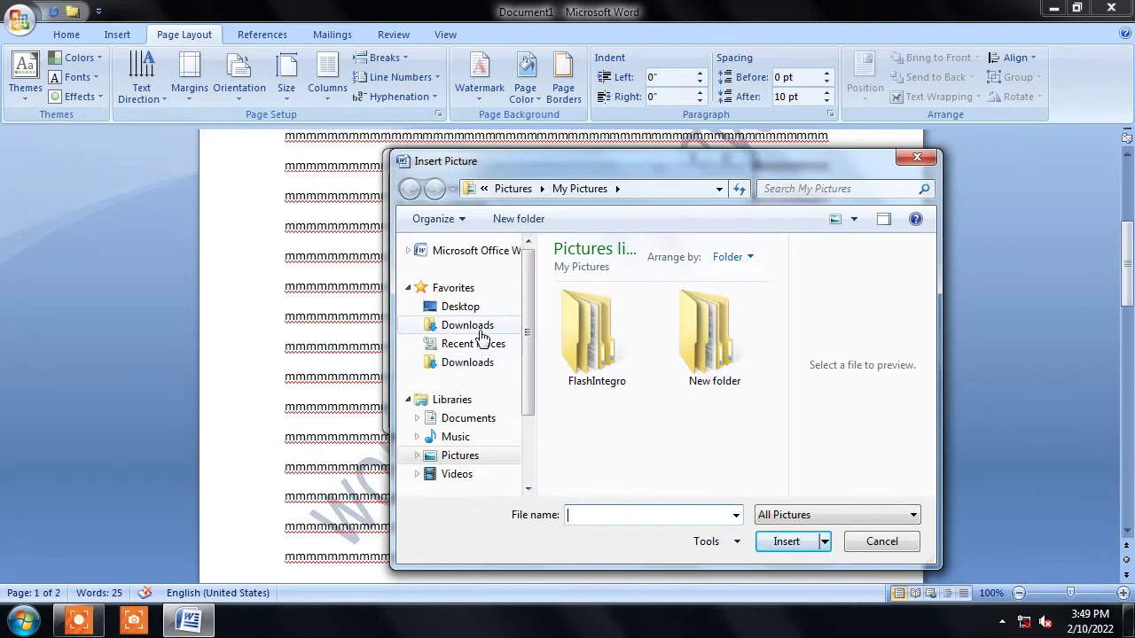
click(479, 326)
click(478, 345)
click(475, 363)
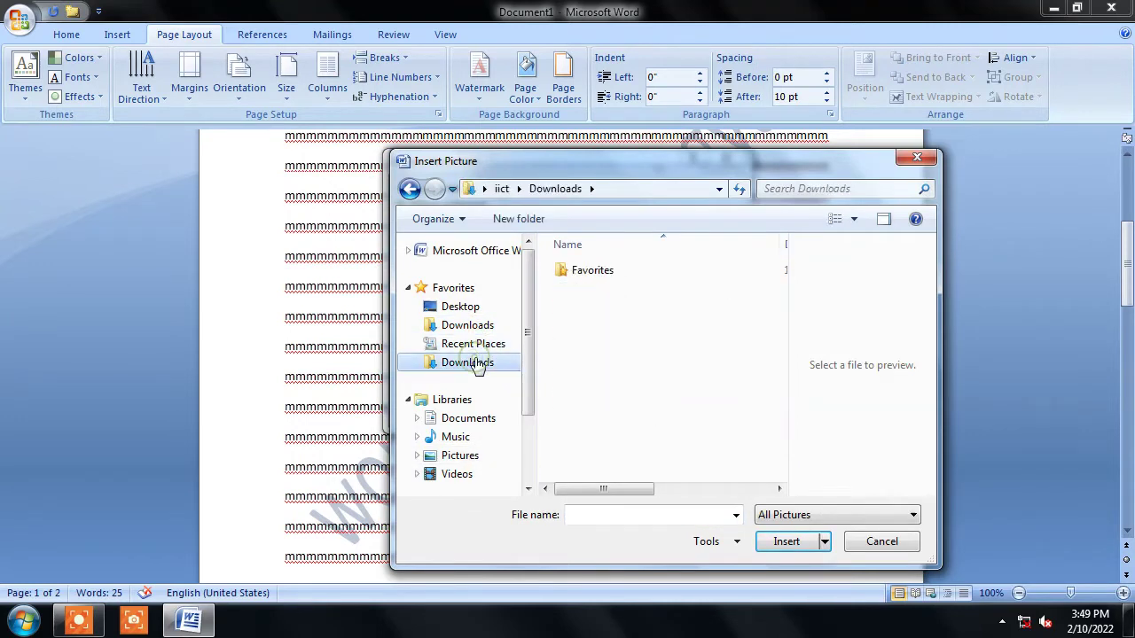
click(457, 453)
Insert Jellyfish from Sample Pictures as a washed-out picture watermark.
double_click(706, 402)
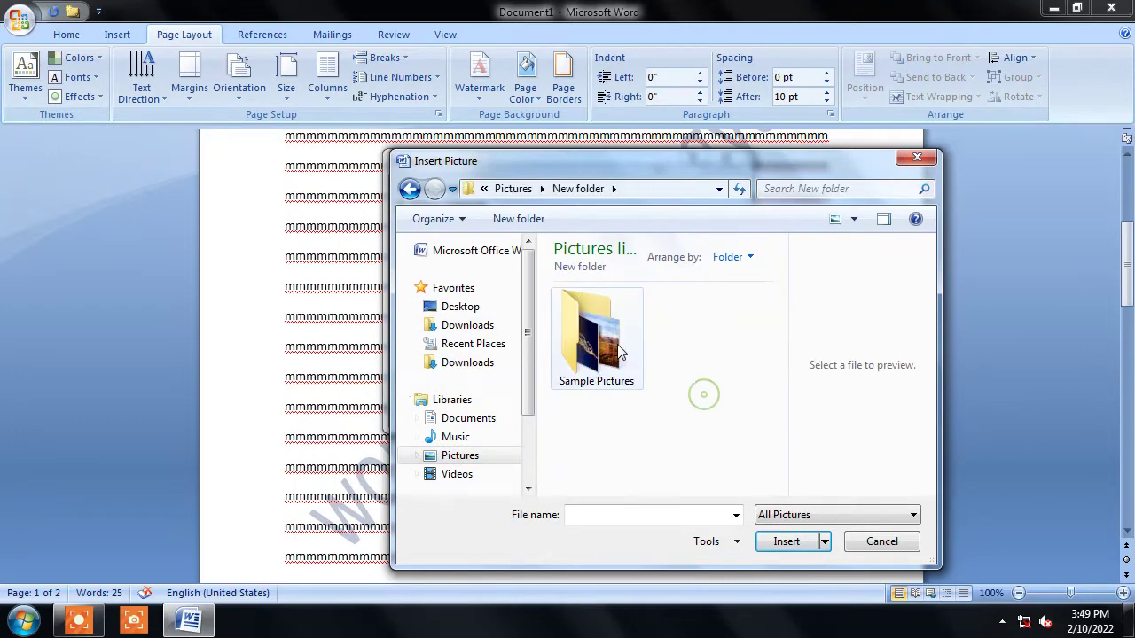
double_click(595, 351)
click(707, 346)
click(683, 434)
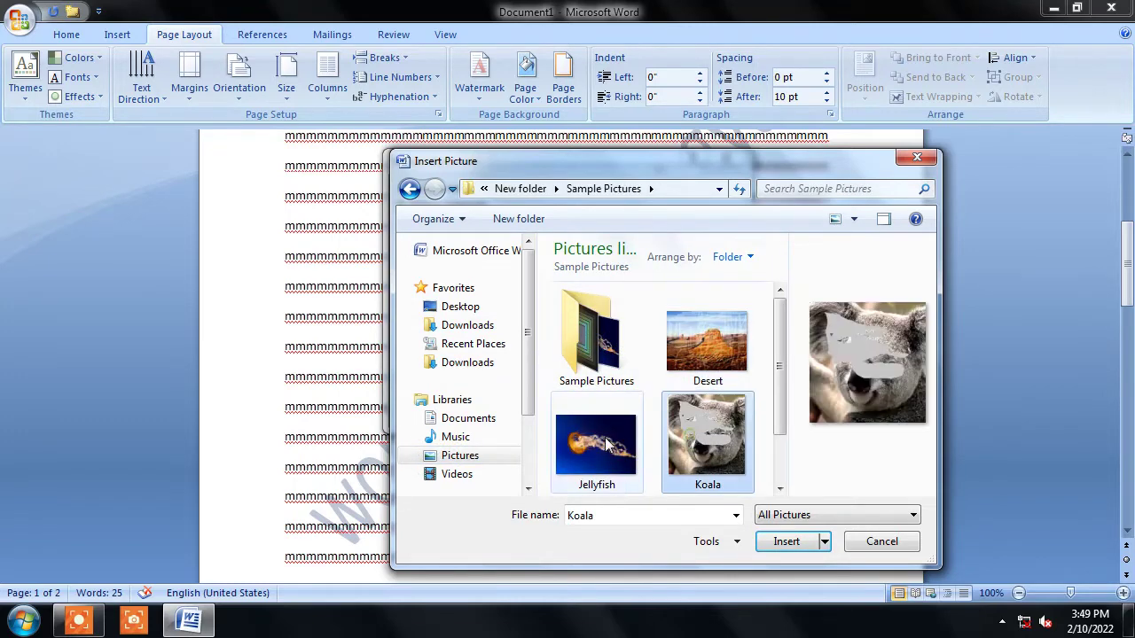
click(596, 443)
click(785, 540)
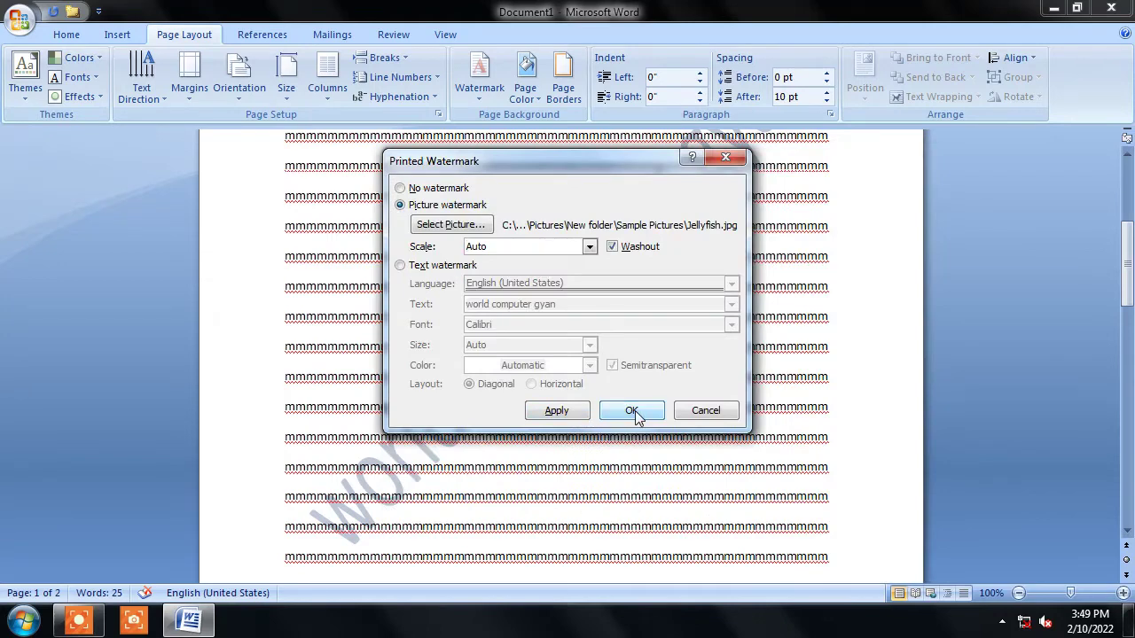
click(634, 413)
click(706, 410)
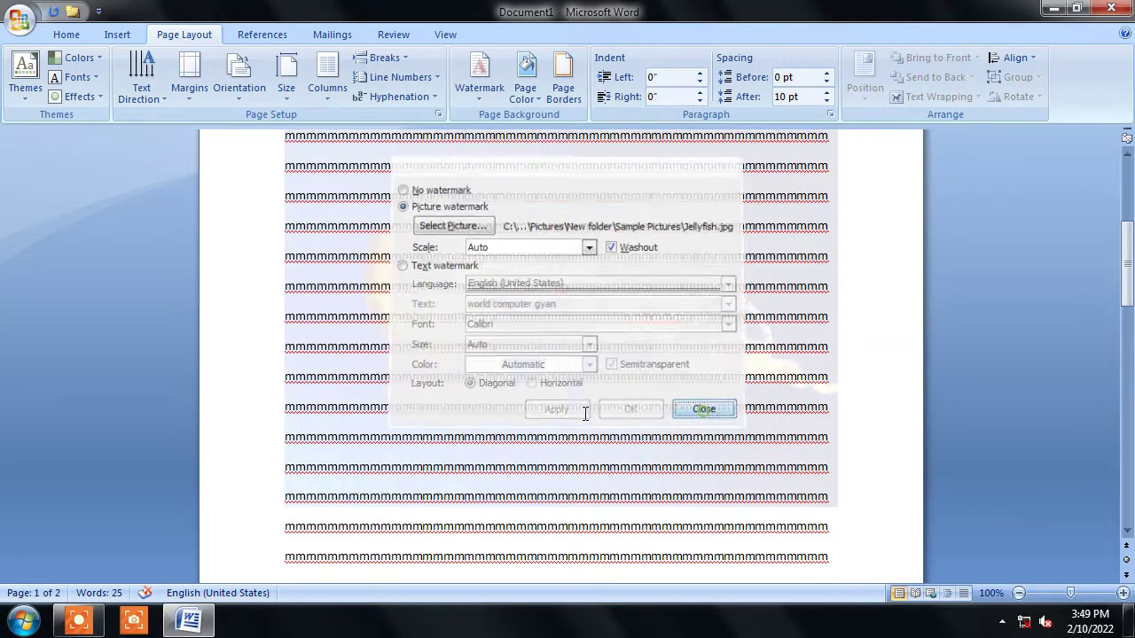
scroll(613, 405, up, 2)
scroll(470, 523, down, 2)
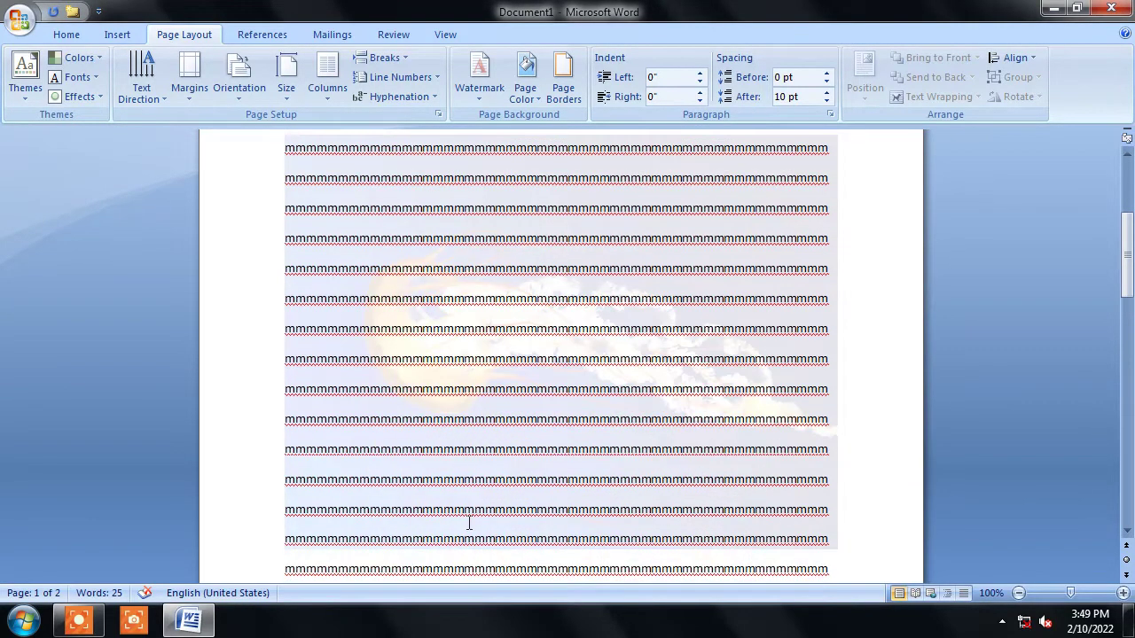
click(479, 97)
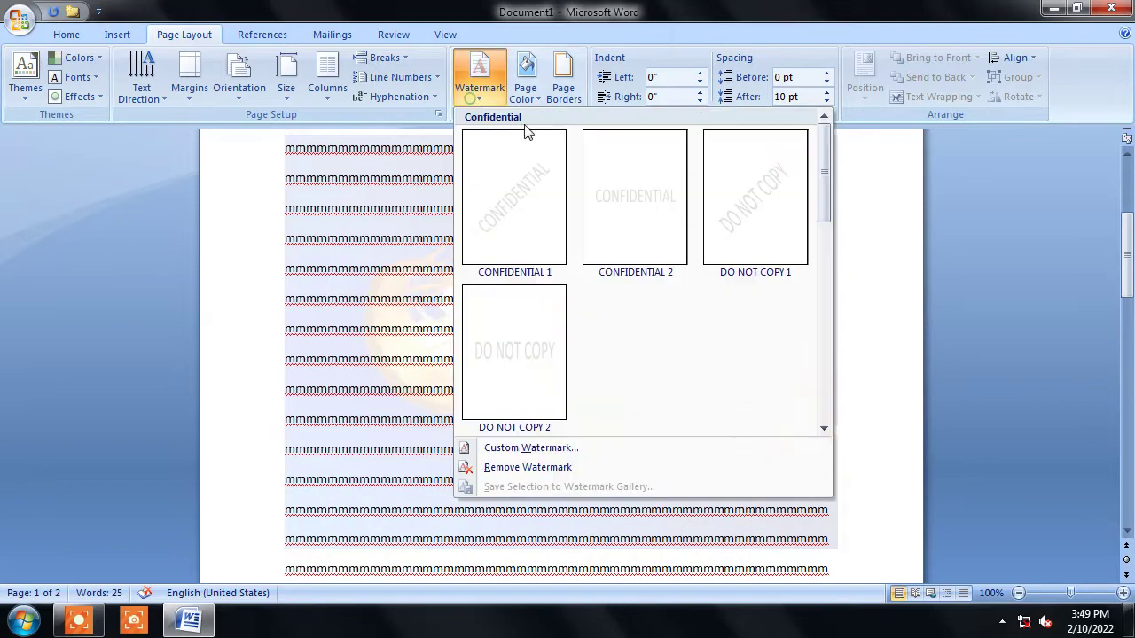
Turn off Washout so the Jellyfish watermark shows at full strength.
click(530, 451)
click(621, 247)
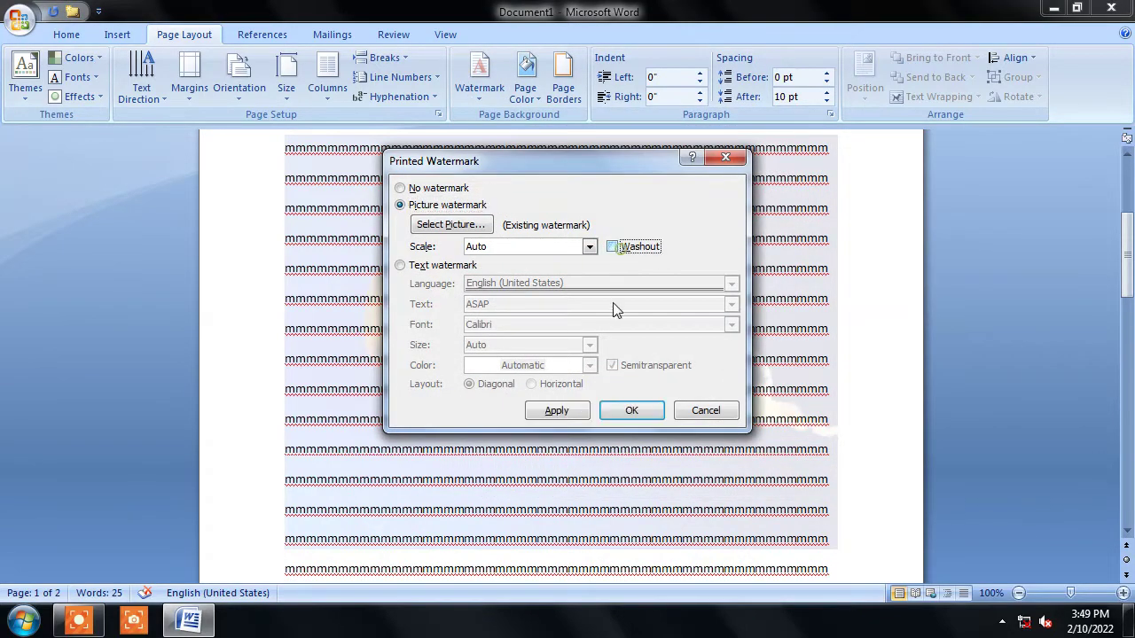
click(556, 411)
click(702, 417)
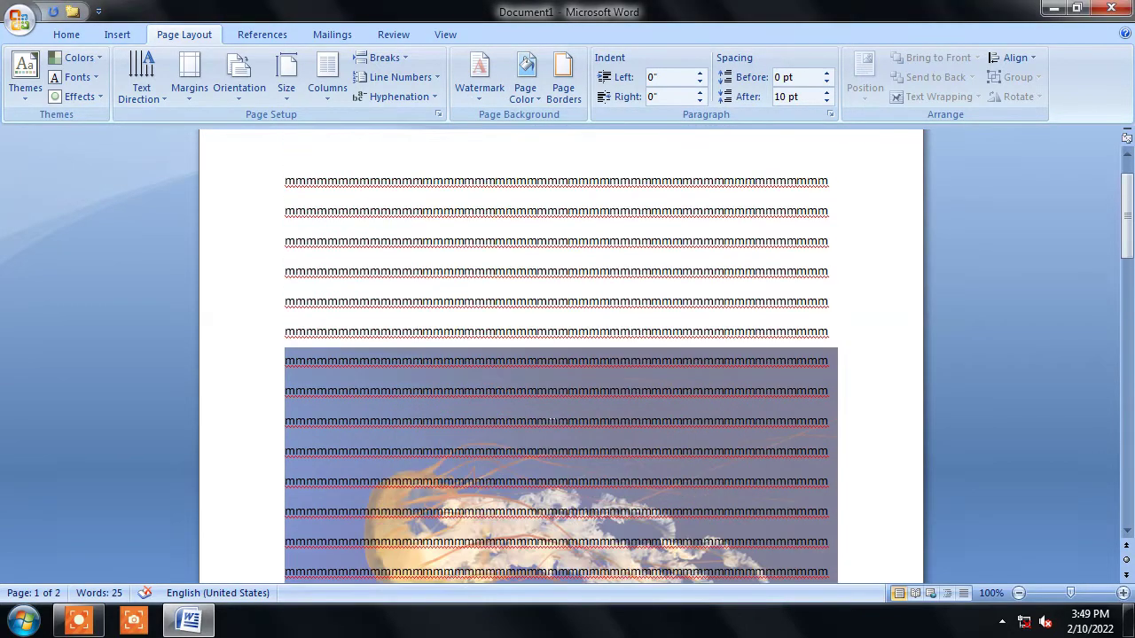
scroll(532, 401, down, 3)
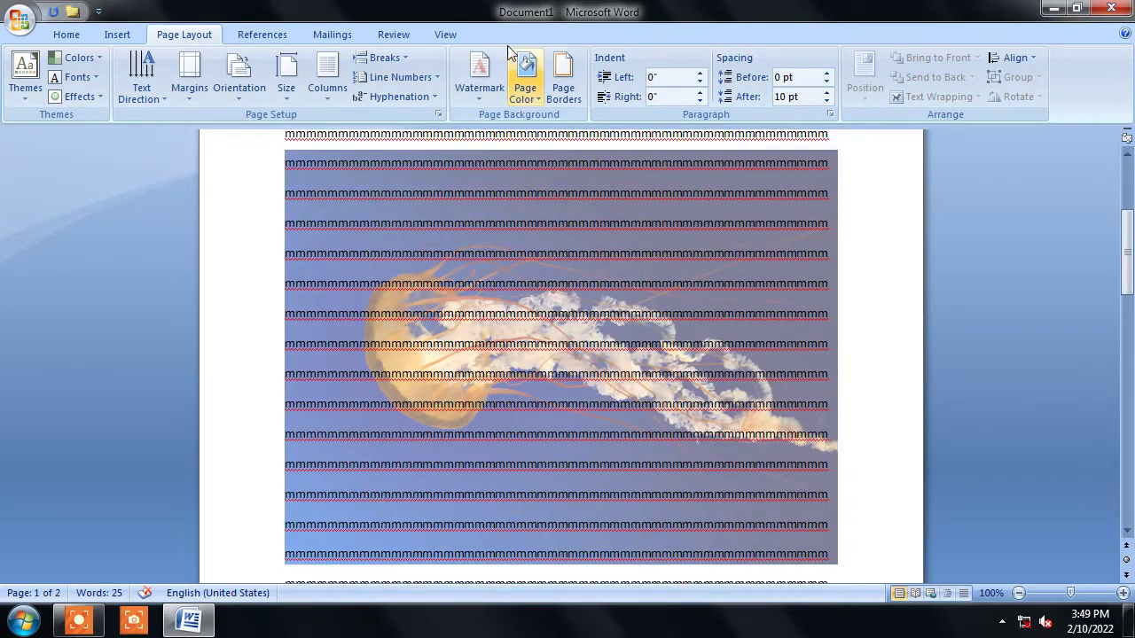
Re-enable Washout to fade the Jellyfish picture watermark again.
click(477, 100)
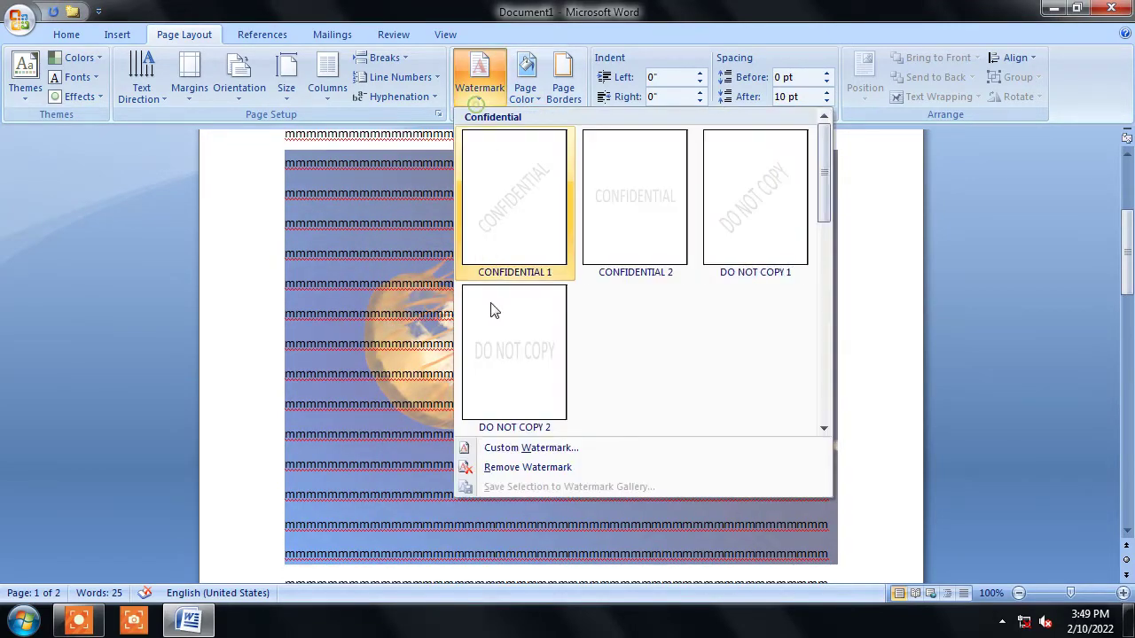
click(526, 450)
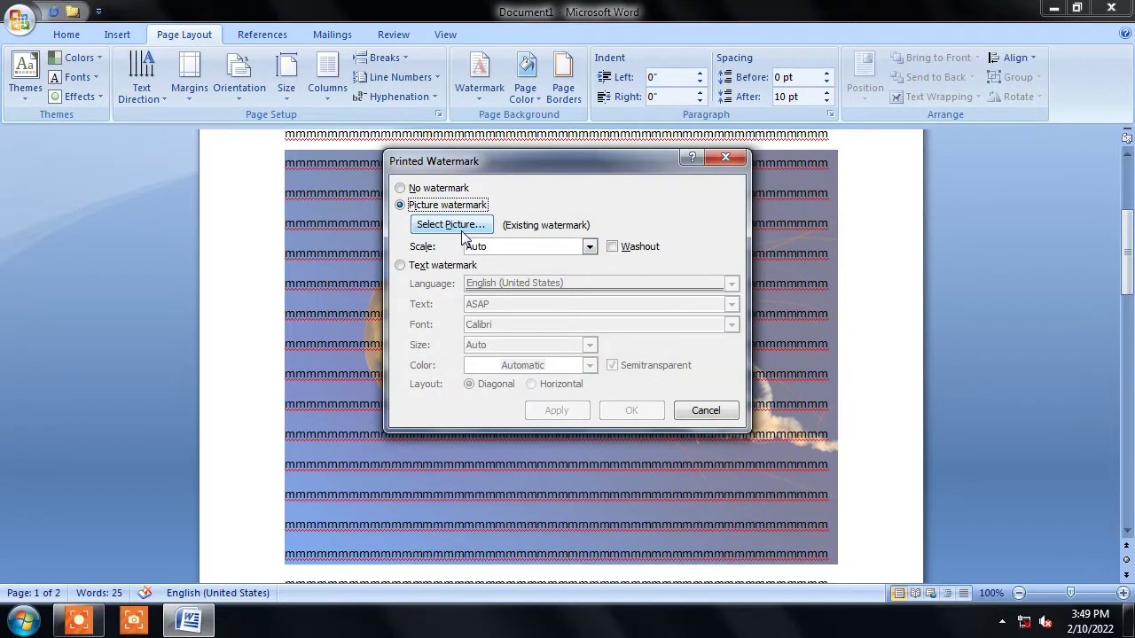
click(613, 249)
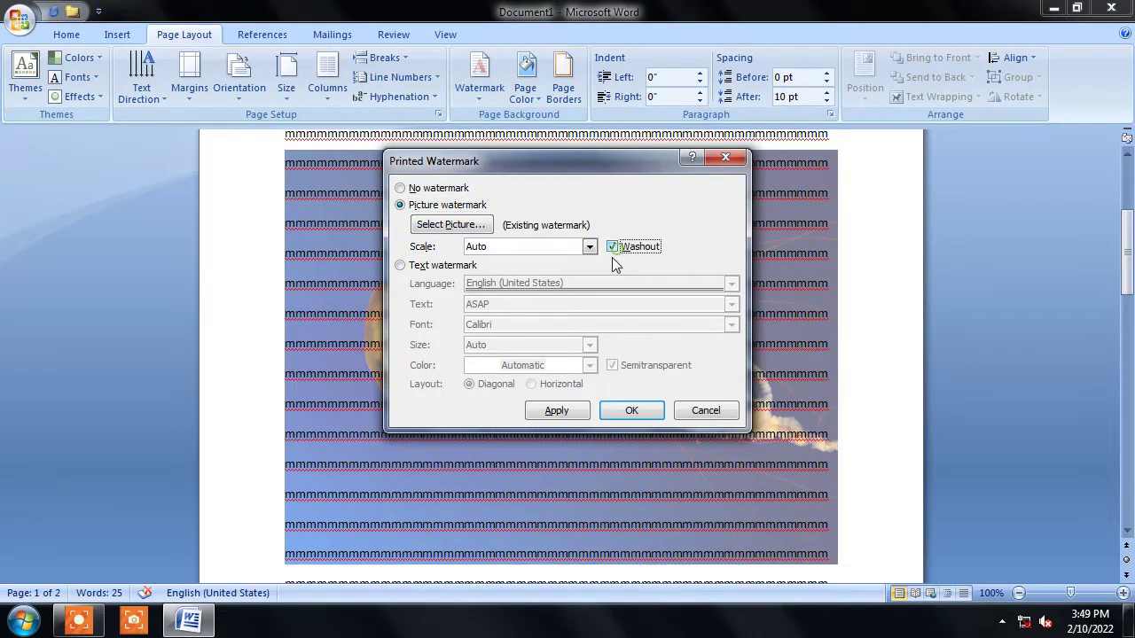
click(574, 408)
click(705, 412)
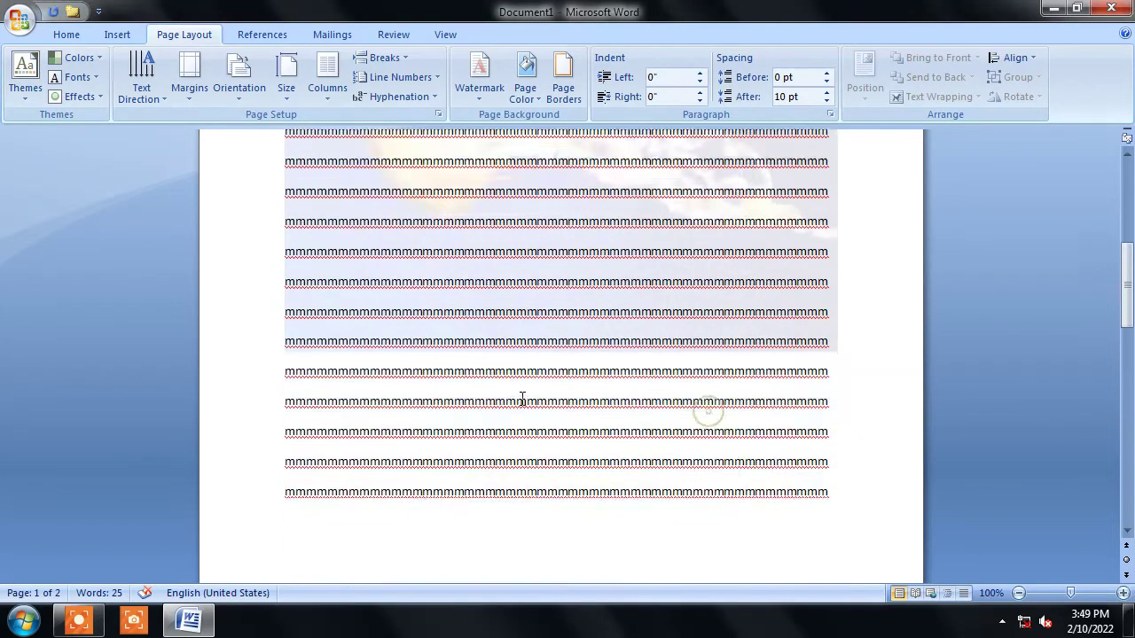
Remove the Jellyfish picture watermark from the page.
click(498, 95)
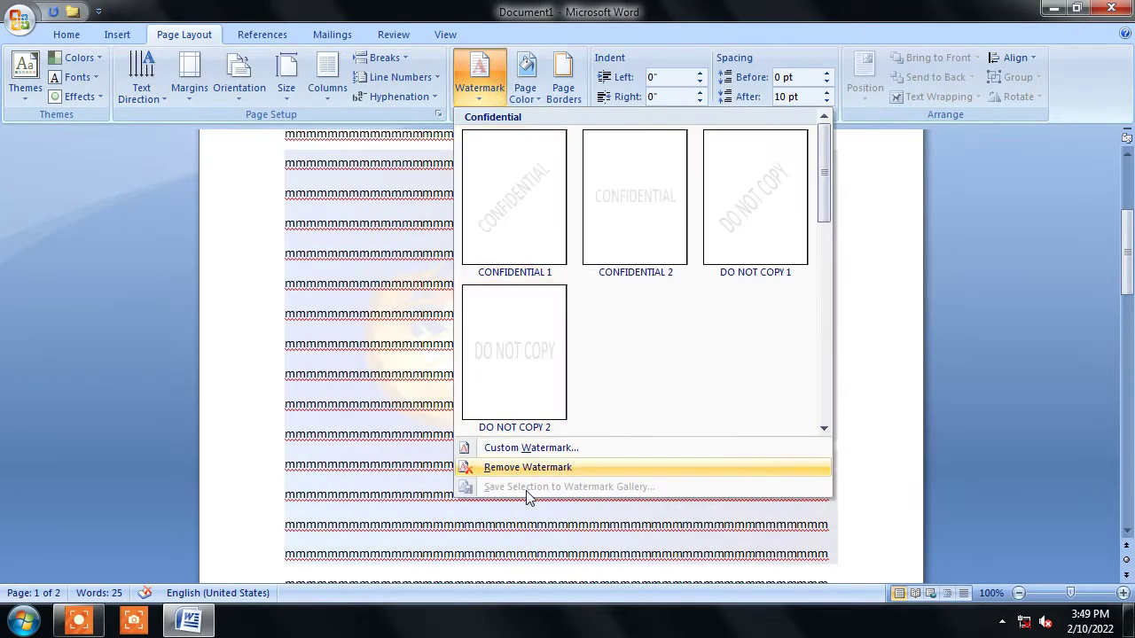
click(530, 469)
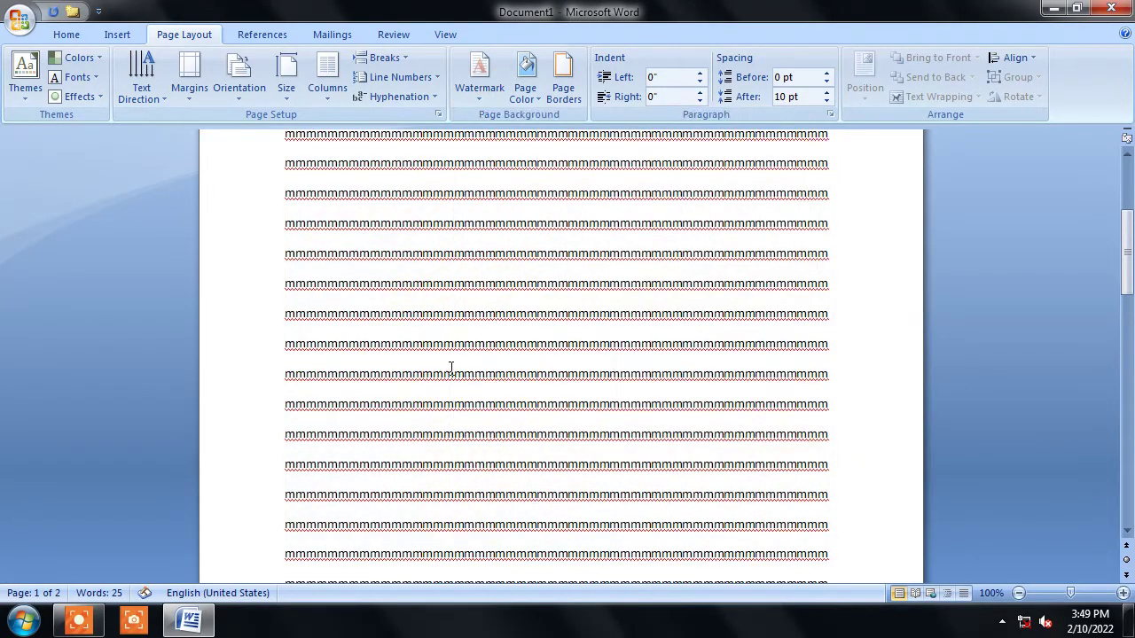
click(525, 88)
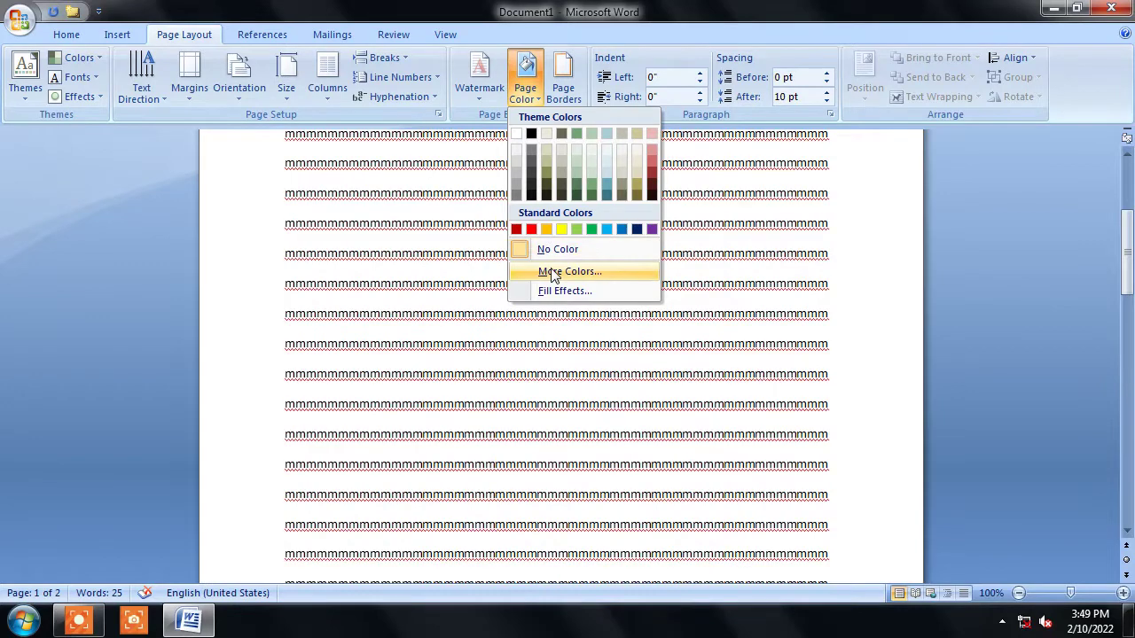
Fill the page background with a solid blue from the More Colors Standard palette.
click(550, 270)
click(459, 268)
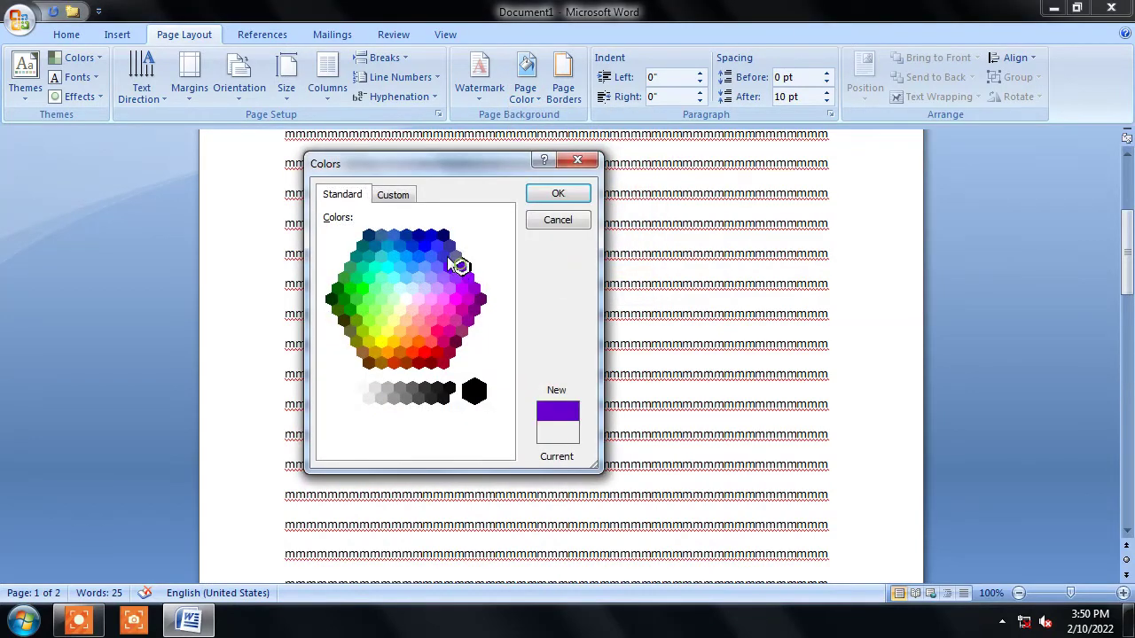
click(445, 256)
click(559, 193)
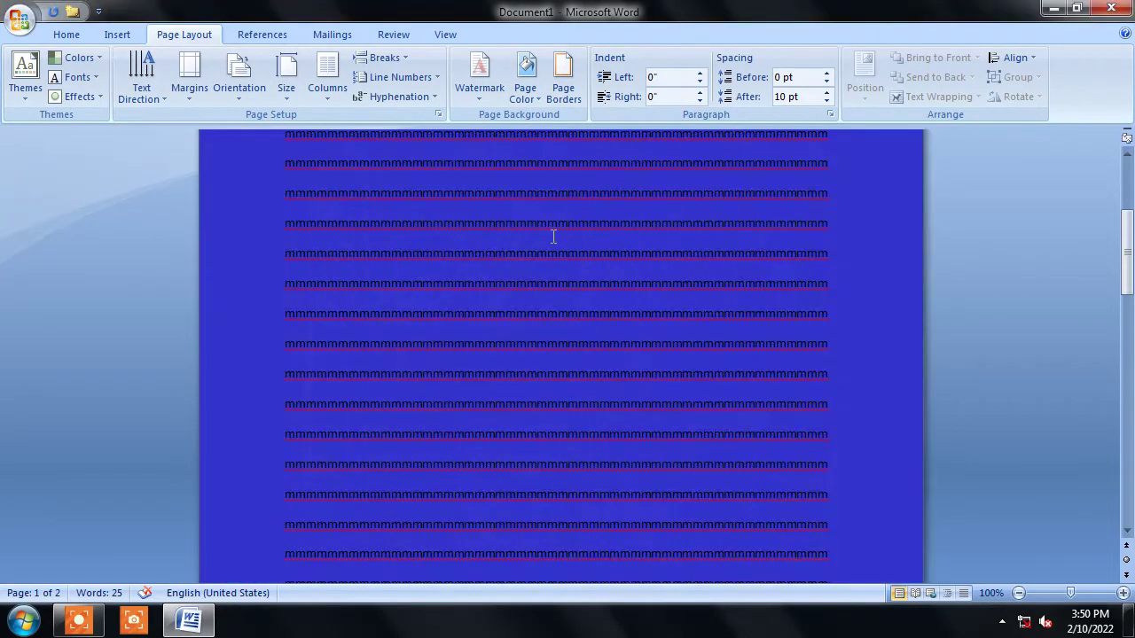
click(532, 100)
Set a two-colour yellow and red gradient for the page background in Fill Effects.
click(557, 320)
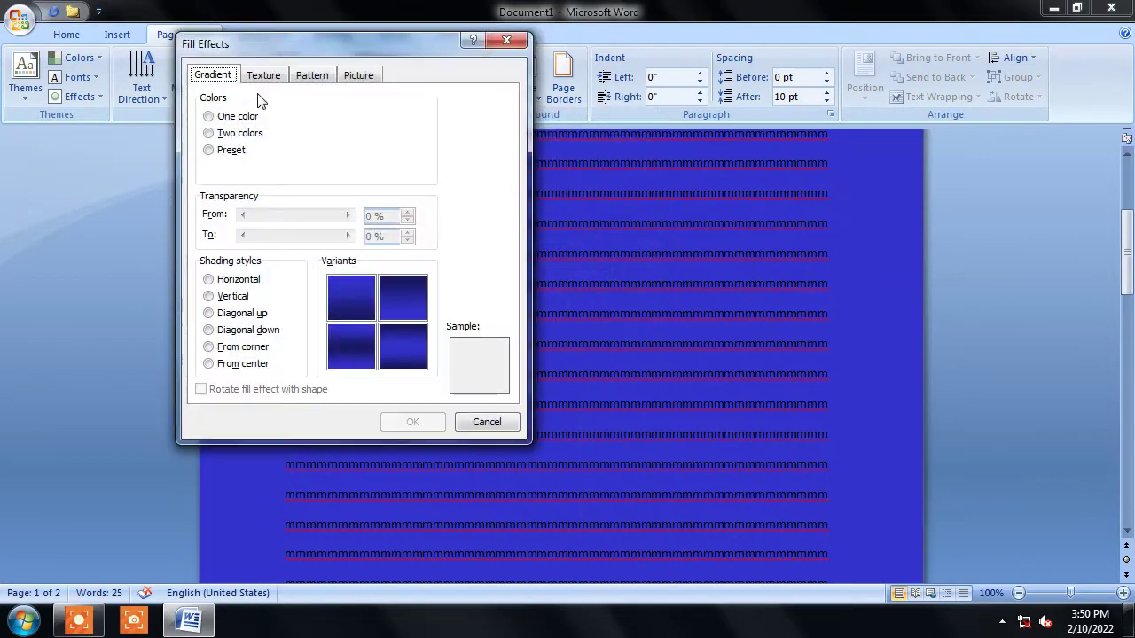
click(228, 117)
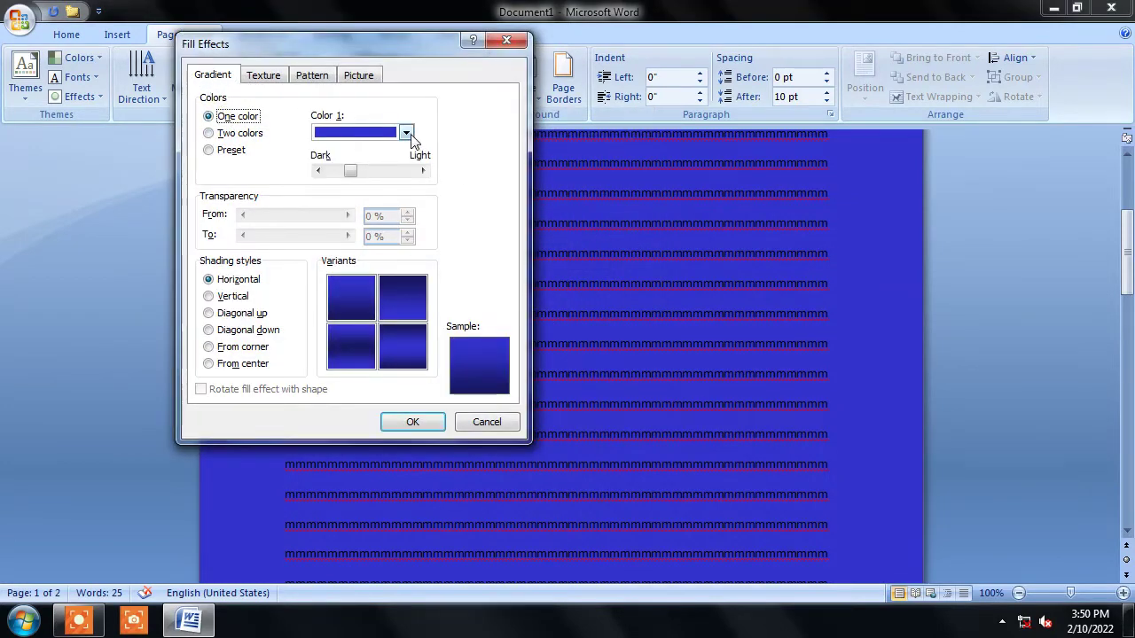
click(406, 133)
click(364, 263)
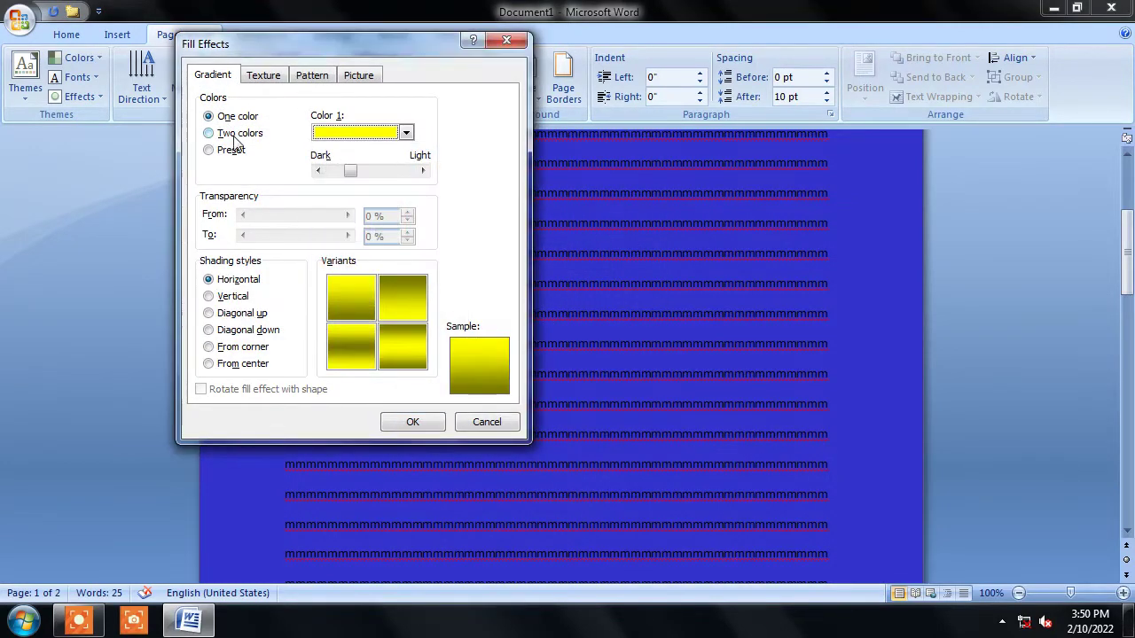
click(224, 133)
click(405, 171)
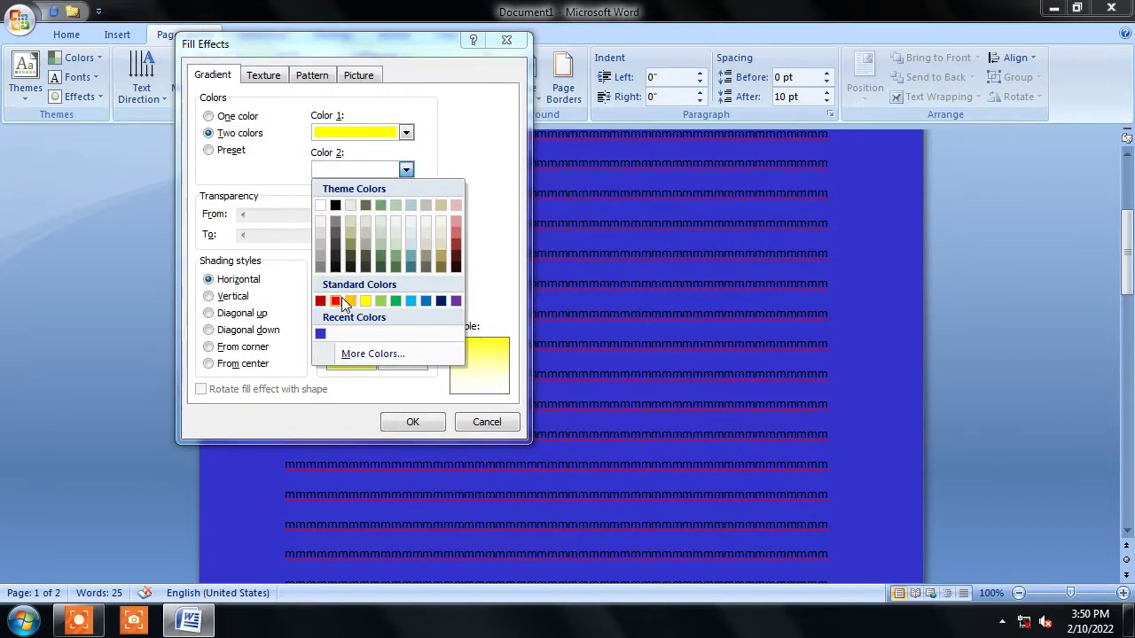
click(337, 302)
Shade the yellow-red gradient From center with the yellow-centred variant and apply it.
click(232, 296)
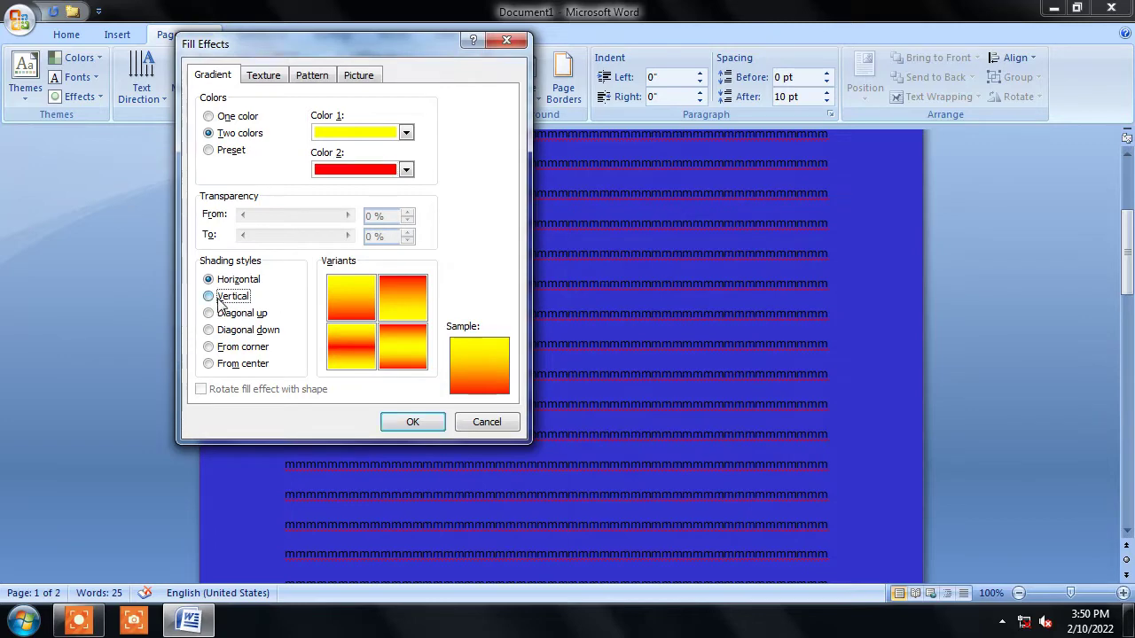
click(234, 314)
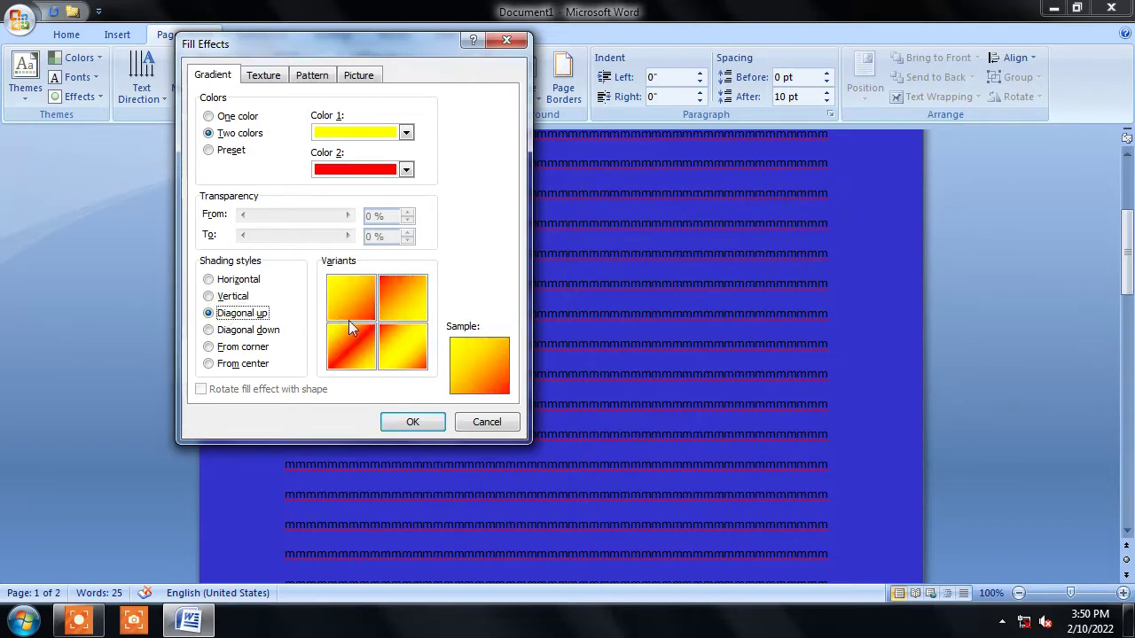
click(217, 330)
click(222, 347)
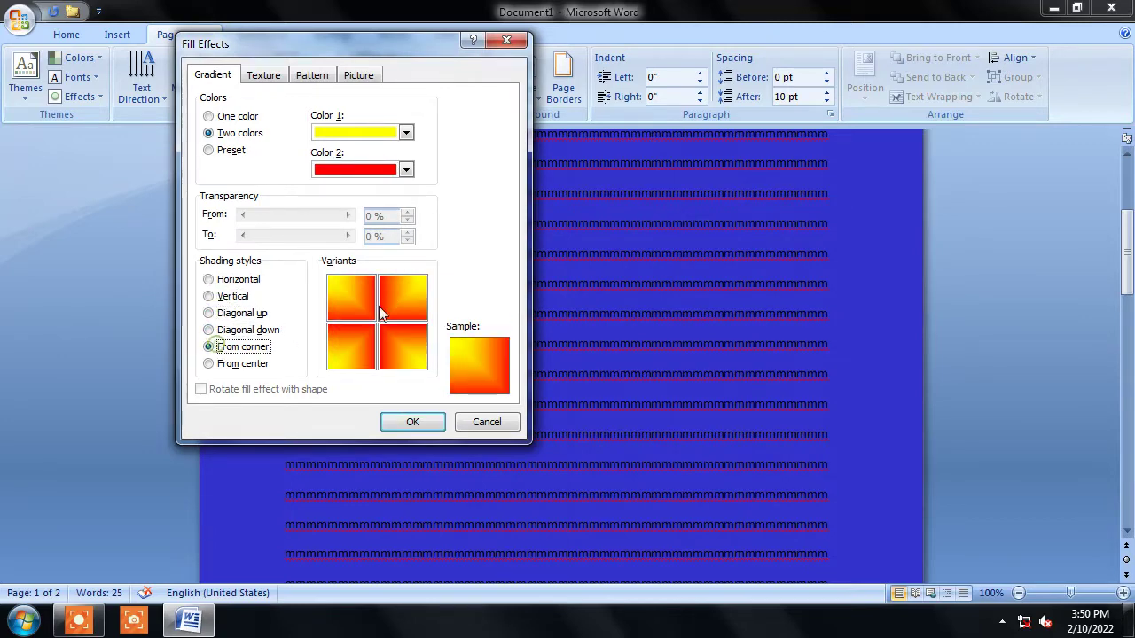
click(237, 368)
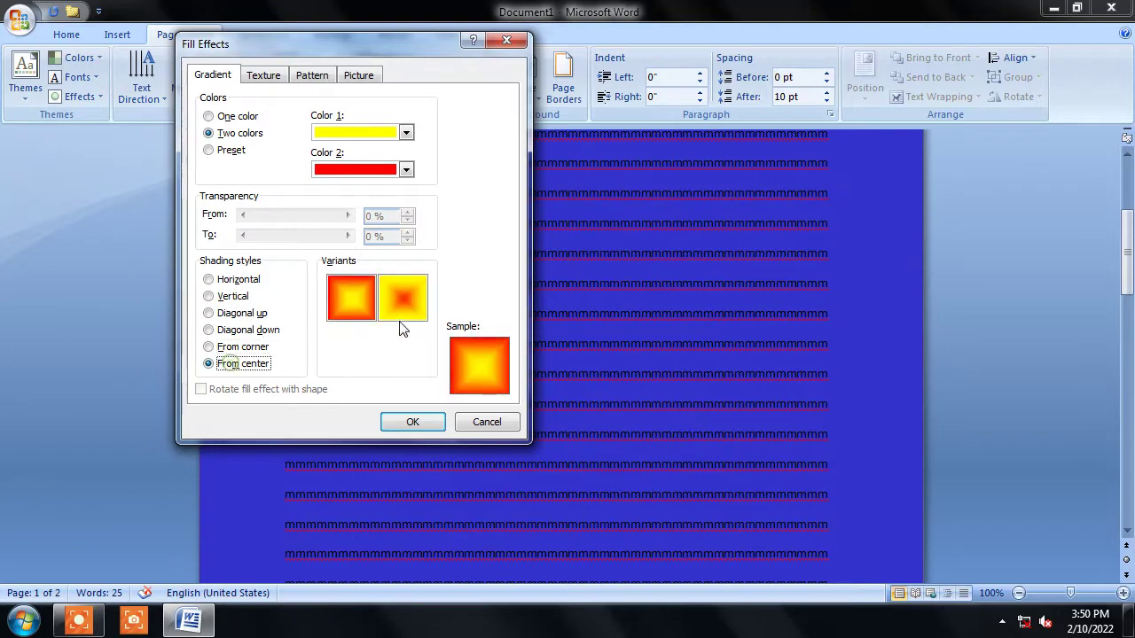
click(404, 300)
click(363, 300)
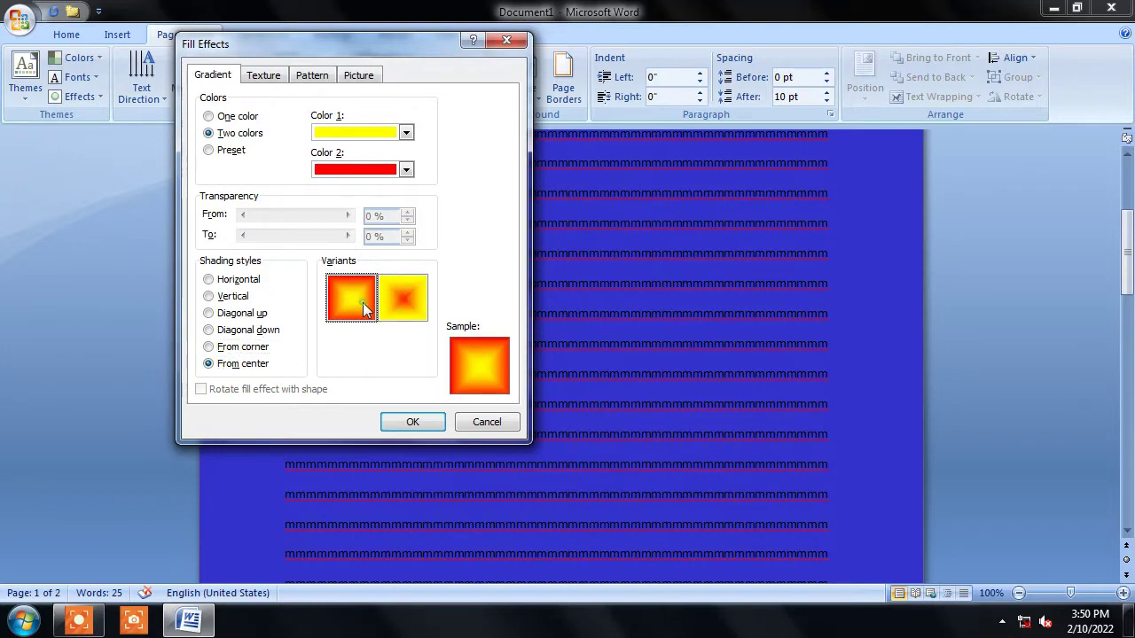
click(396, 416)
scroll(573, 321, up, 3)
scroll(544, 345, up, 3)
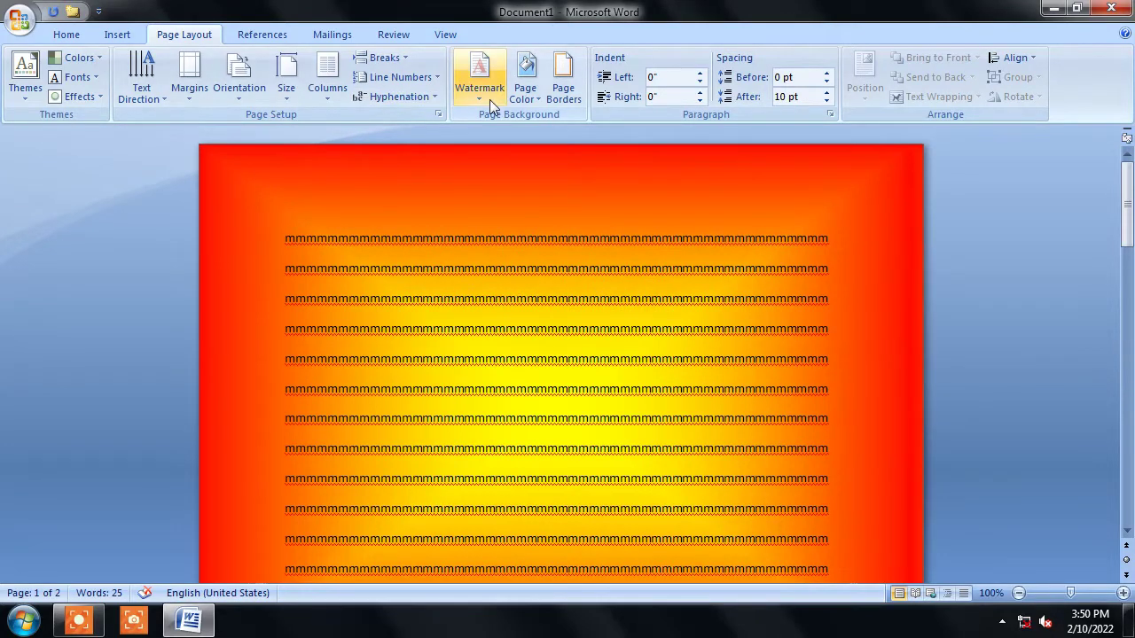
Apply the Early Sunset preset gradient with From center shading as the page background.
click(525, 88)
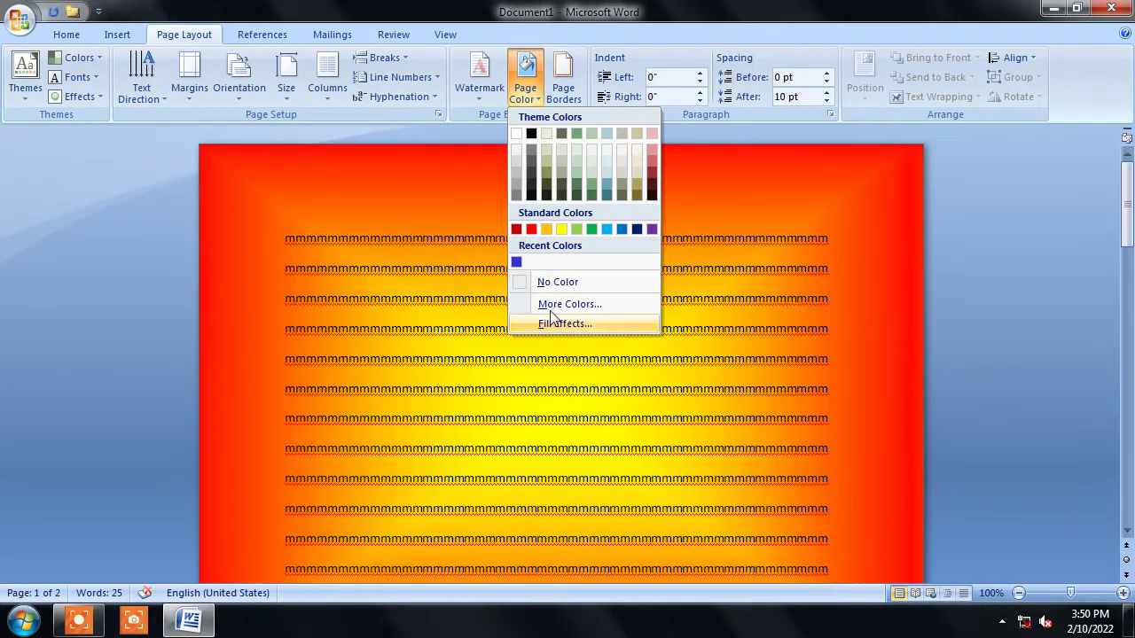
click(558, 323)
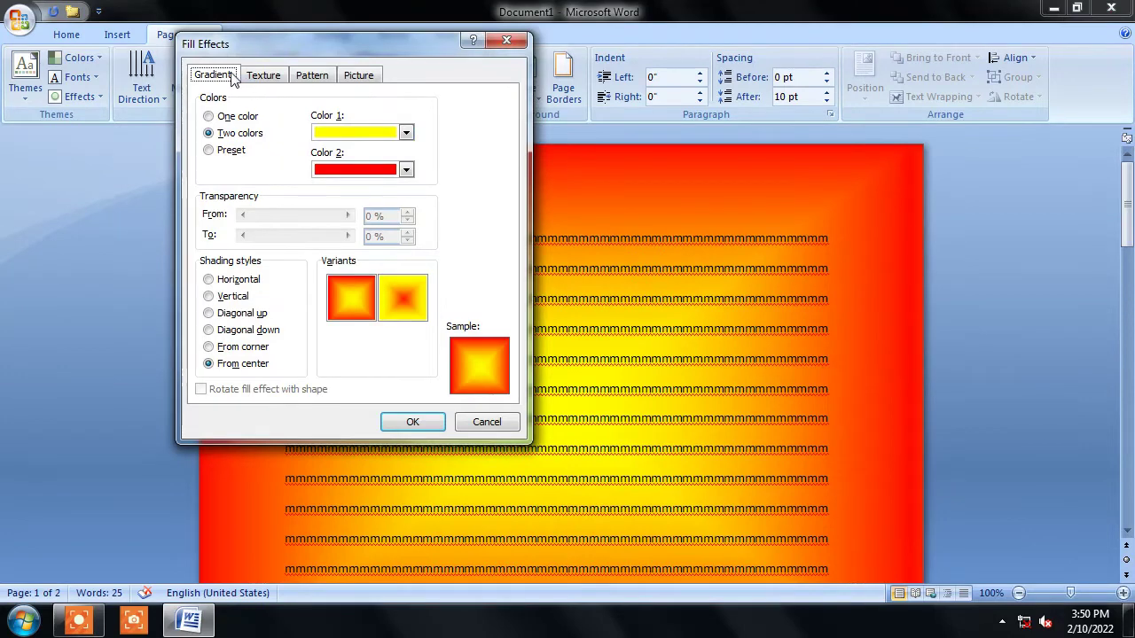
click(227, 153)
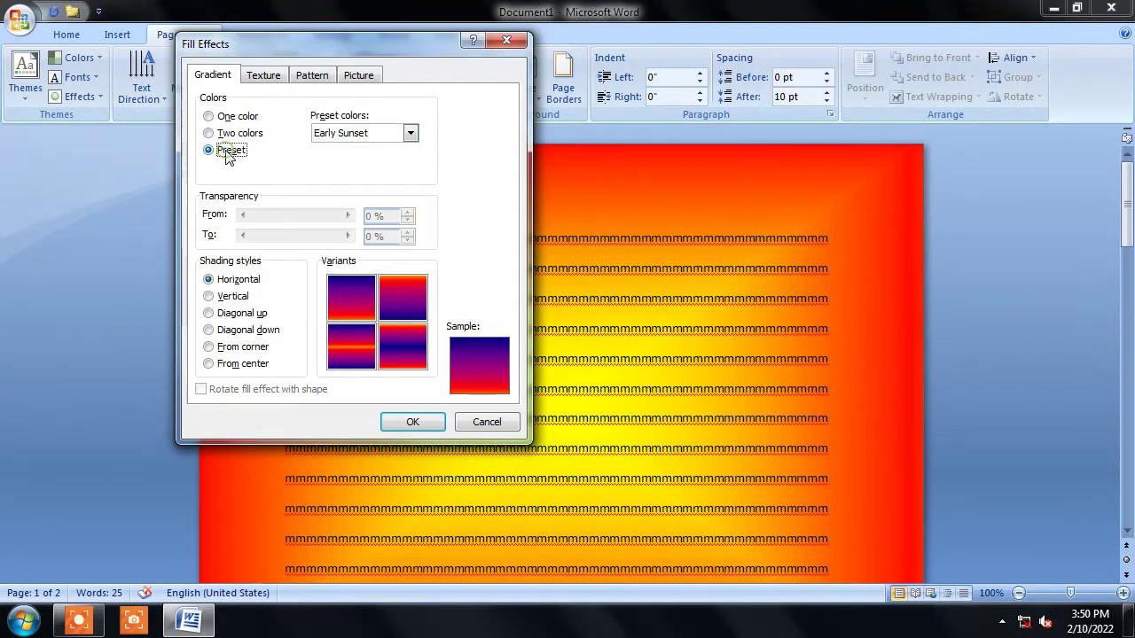
click(246, 332)
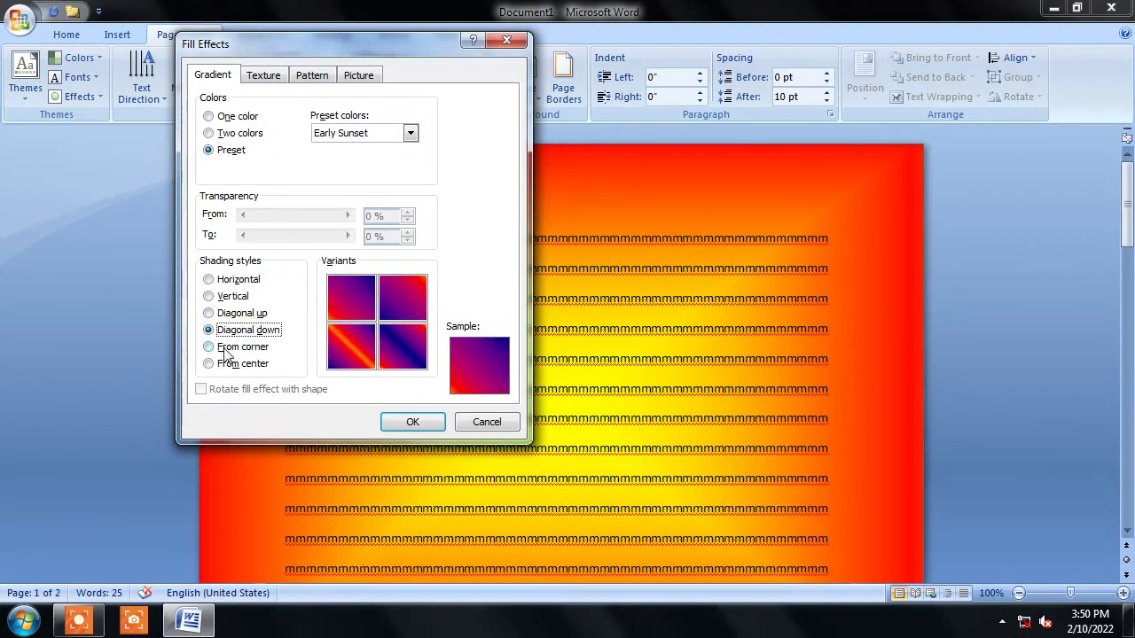
click(229, 347)
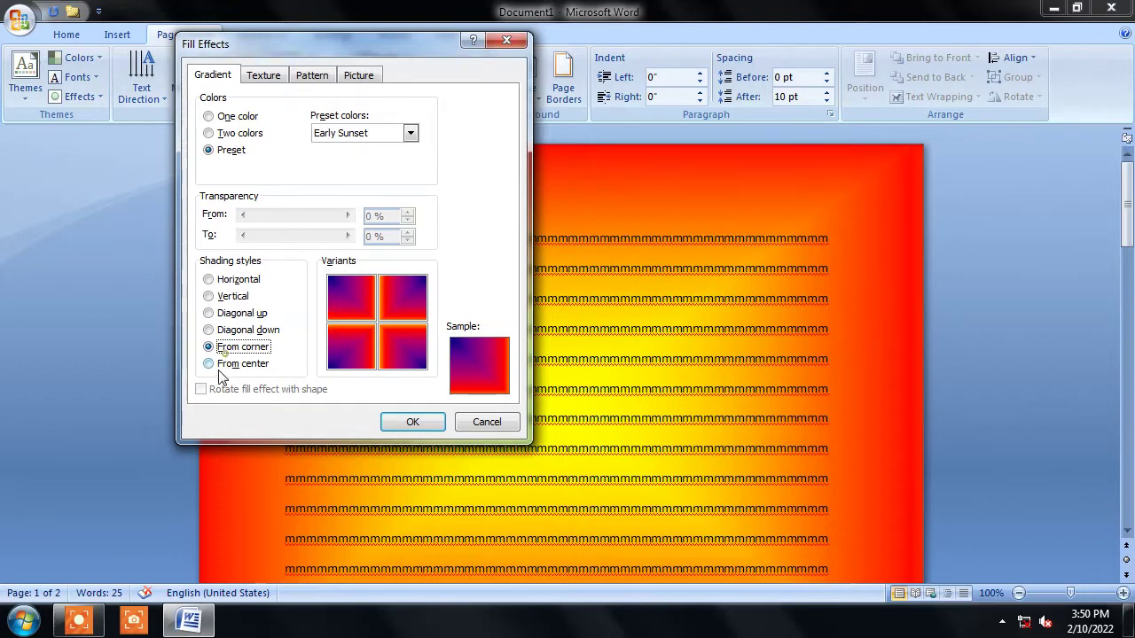
click(226, 365)
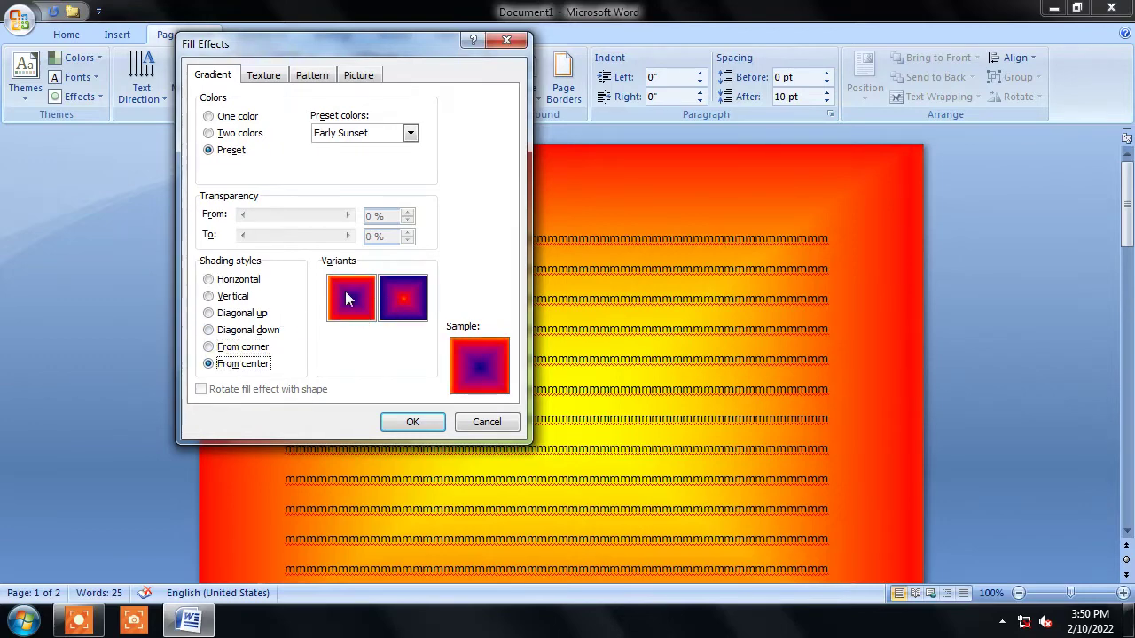
click(398, 420)
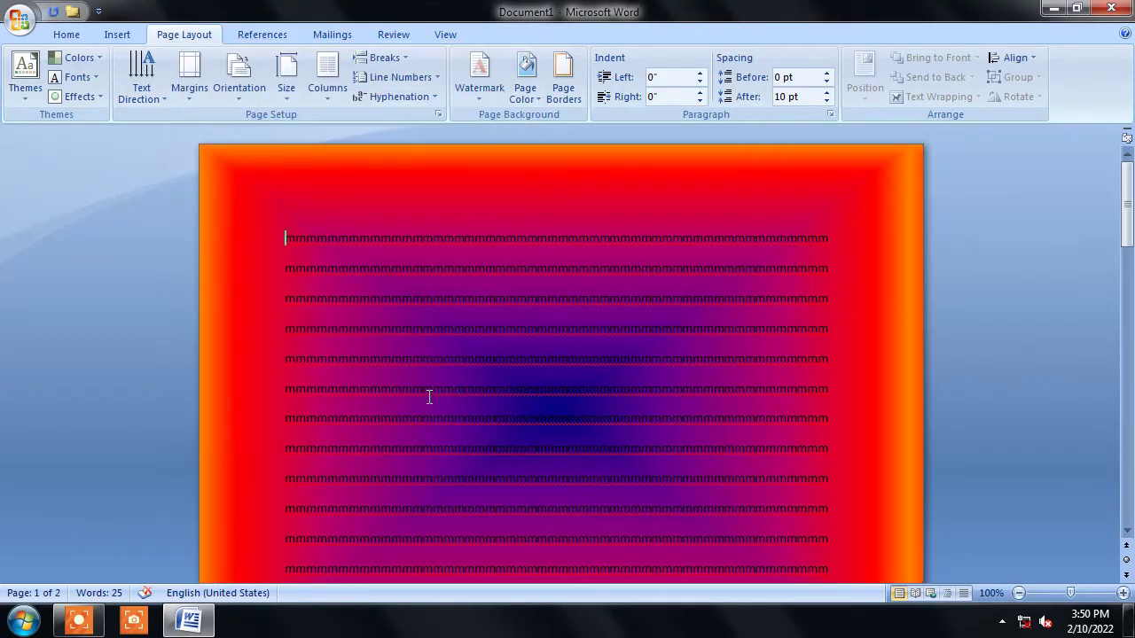
click(524, 92)
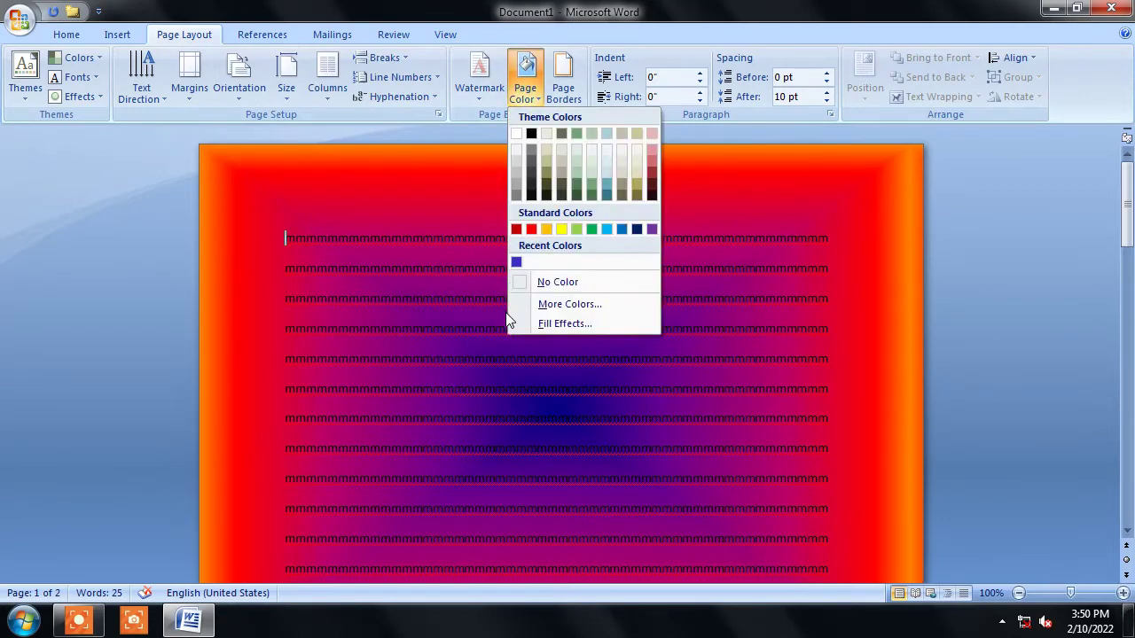
Replace the gradient background with the White marble texture from Fill Effects.
click(547, 323)
click(250, 78)
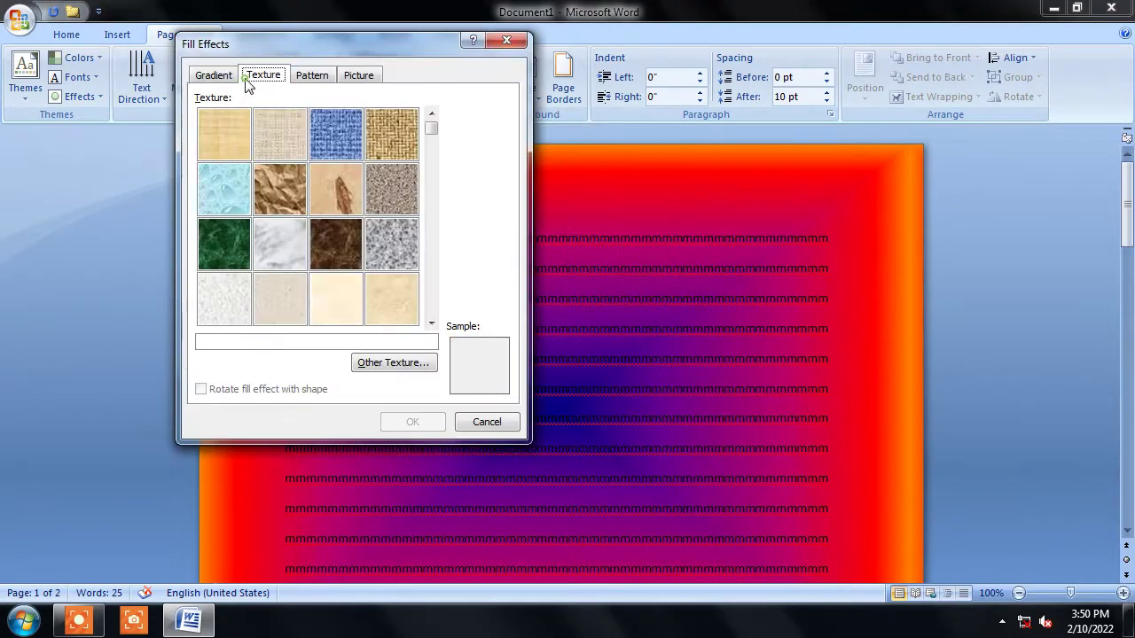
click(276, 193)
click(302, 245)
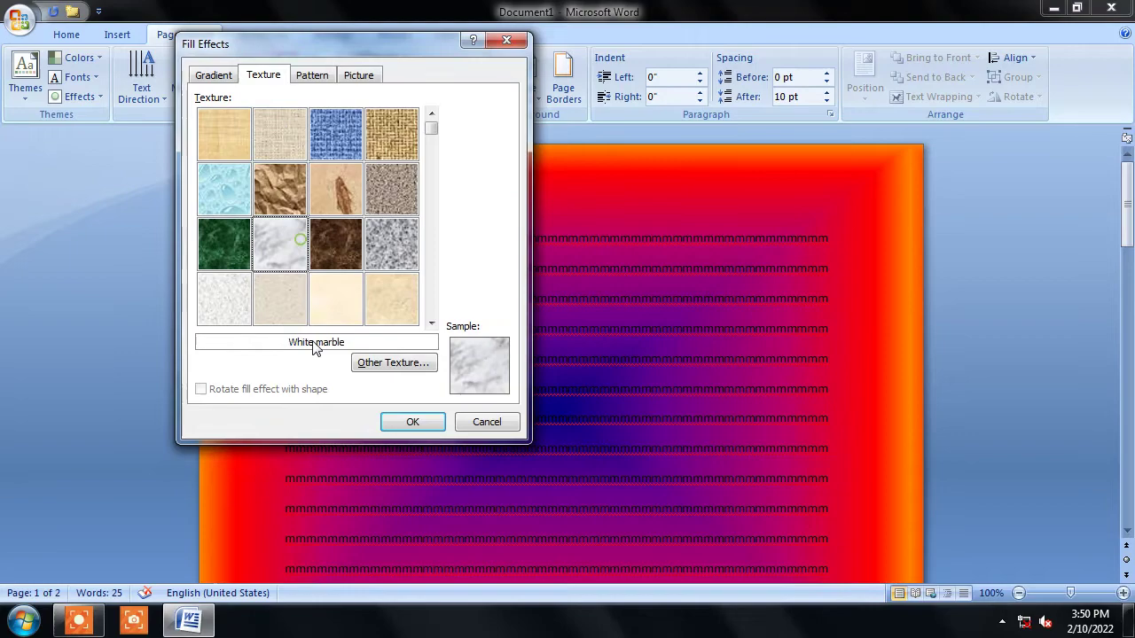
click(409, 423)
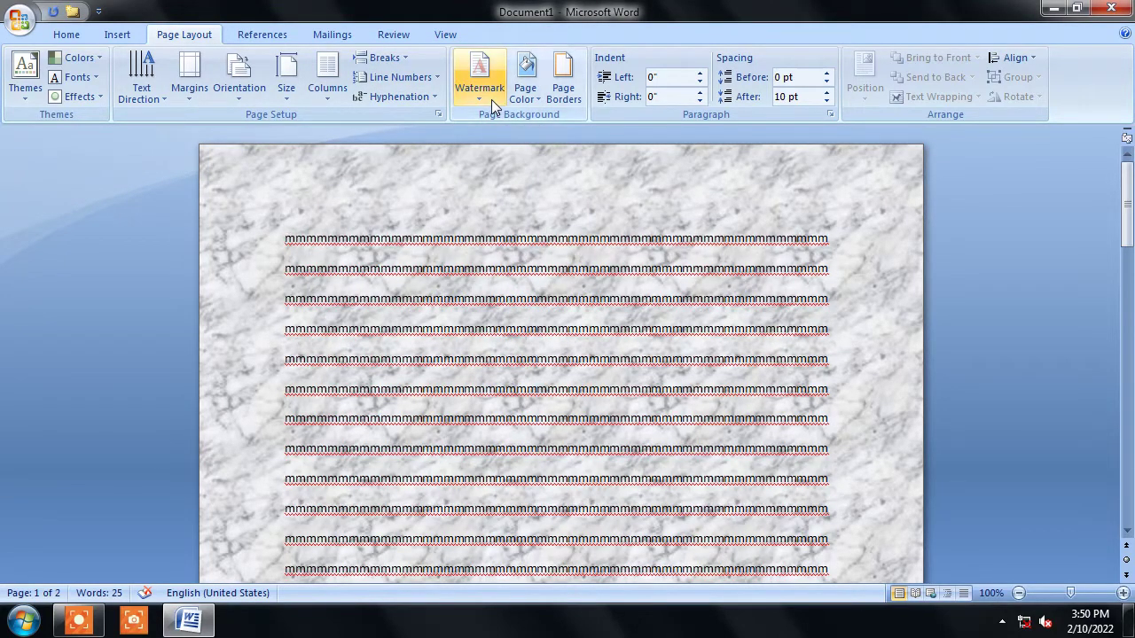
click(563, 93)
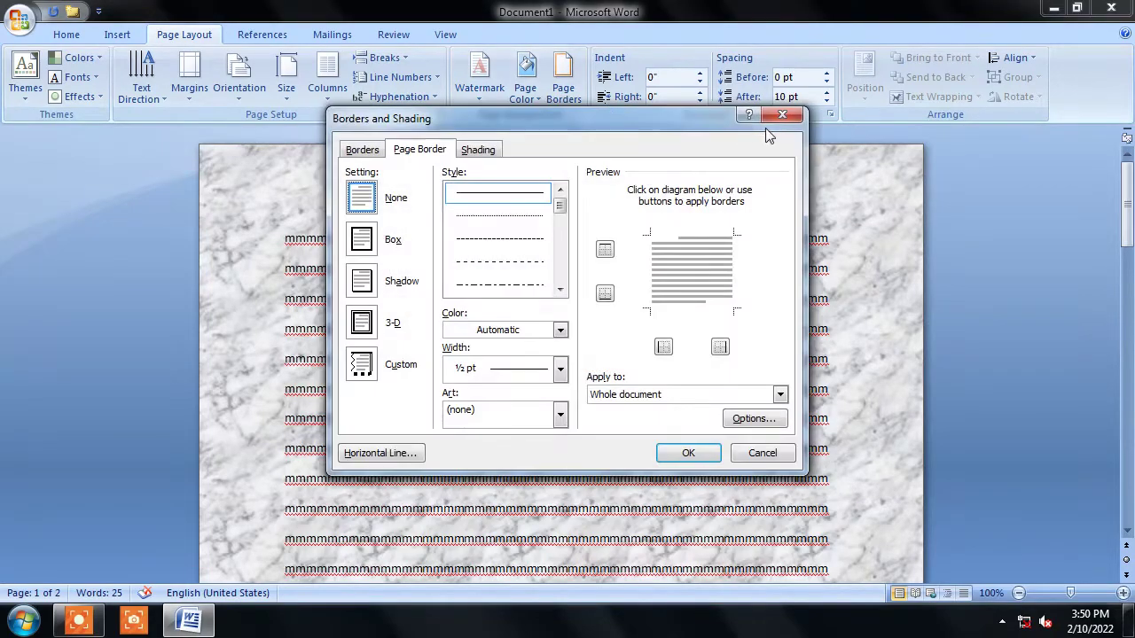
Fill the page background with a Horizontal brick pattern, red on dark blue.
click(781, 115)
click(525, 87)
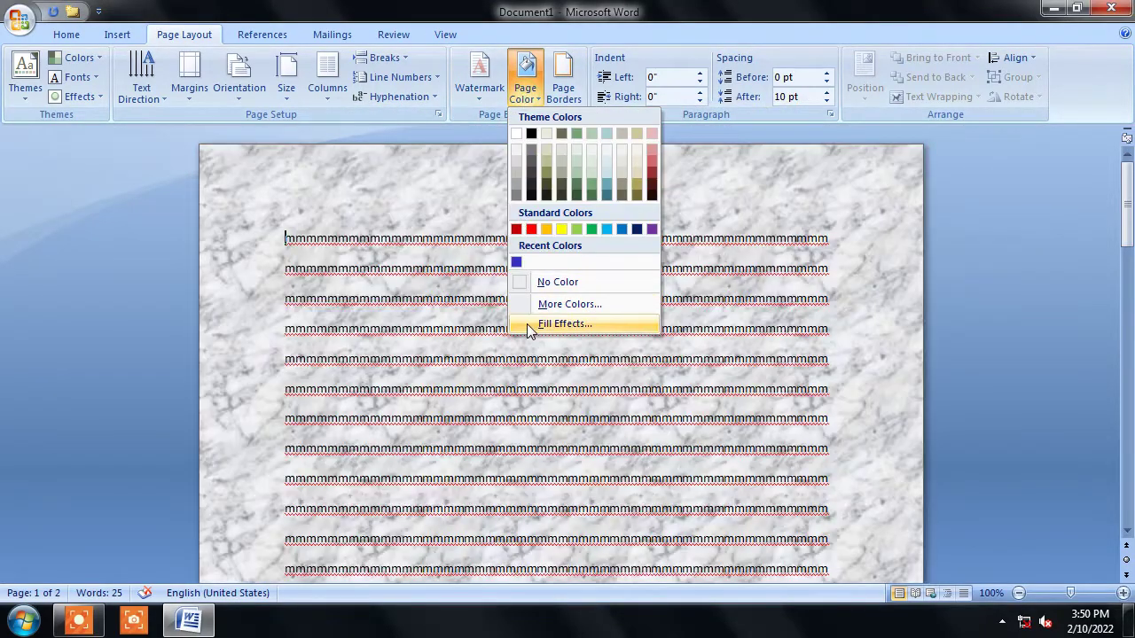
click(528, 324)
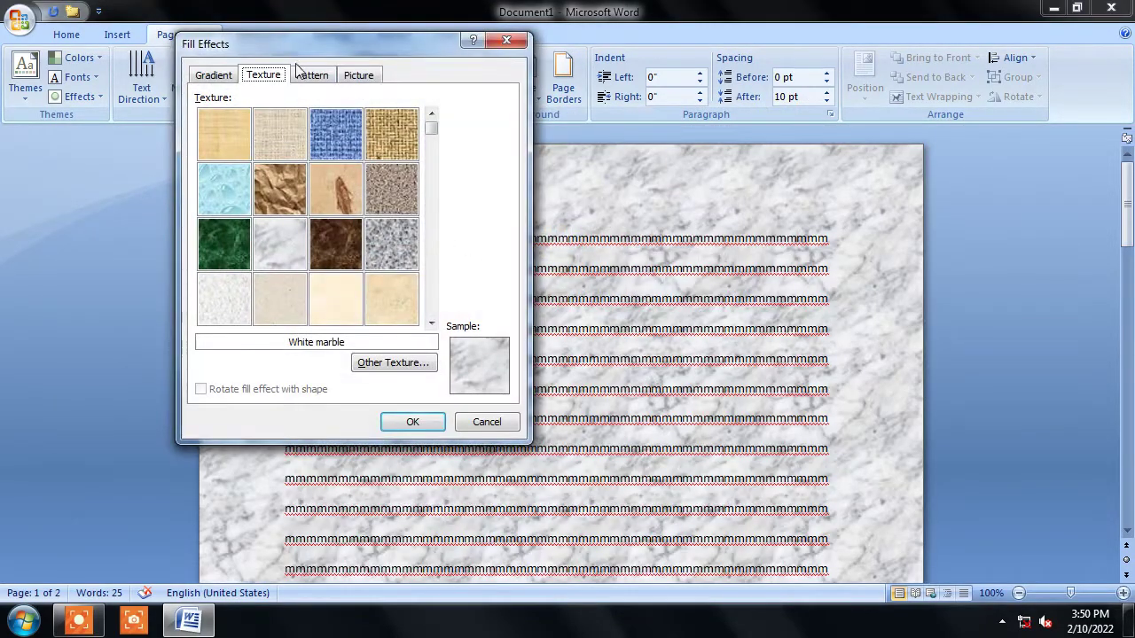
click(300, 74)
click(348, 184)
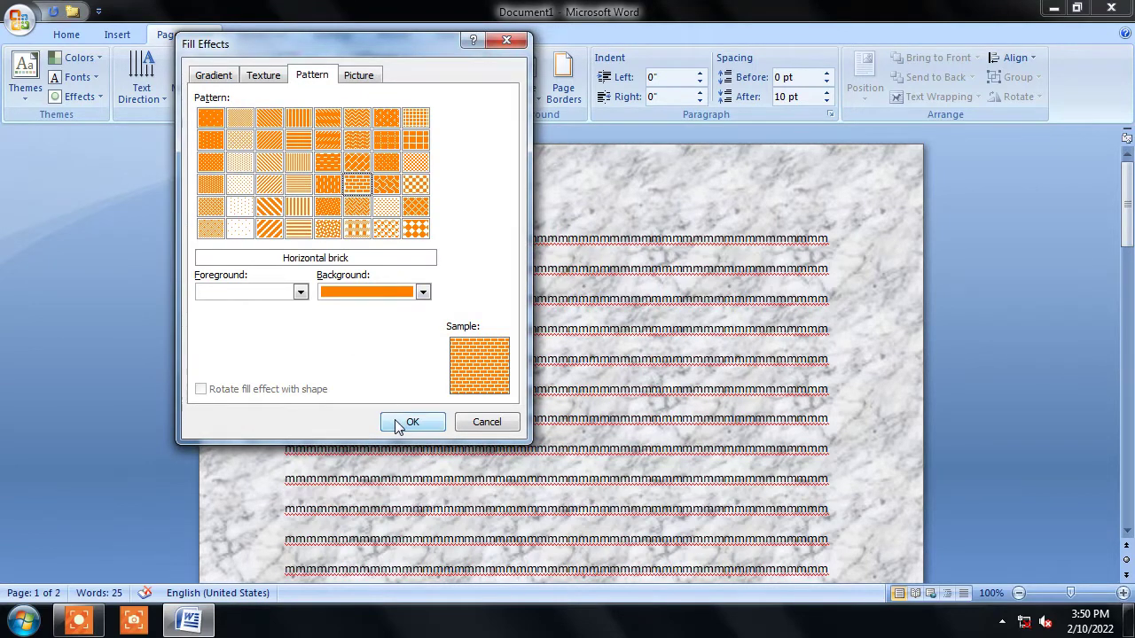
click(301, 294)
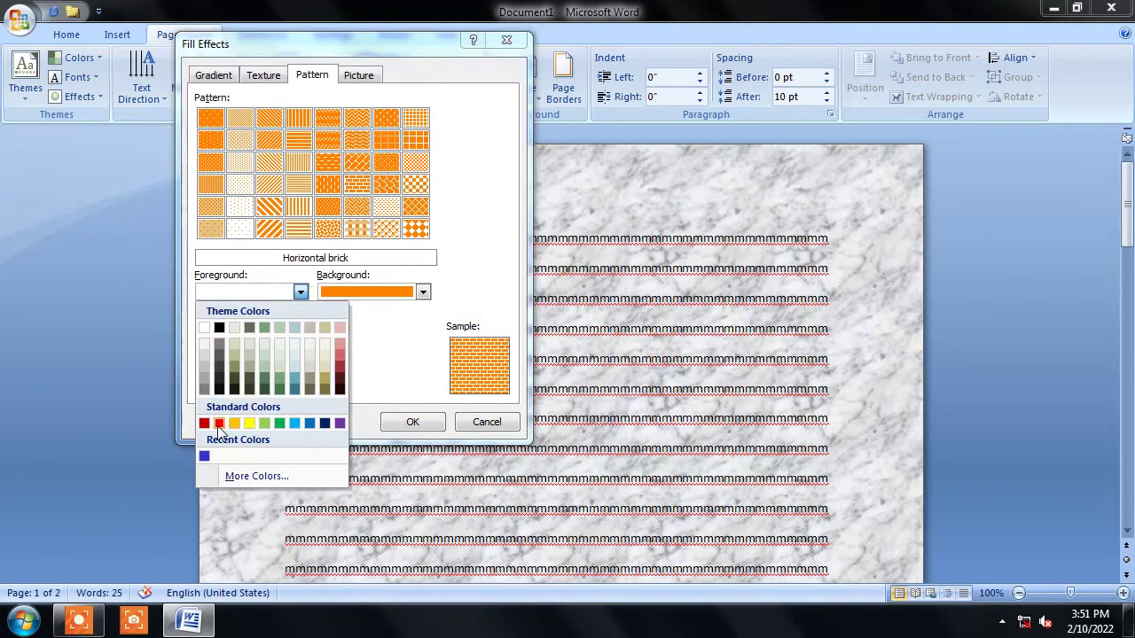
click(219, 423)
click(423, 291)
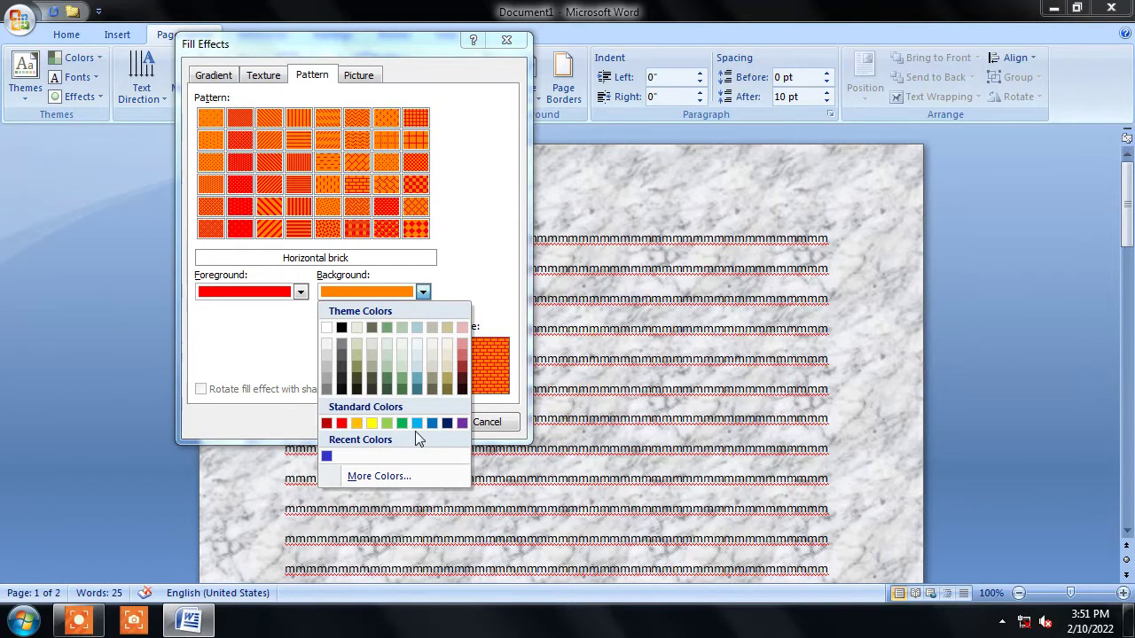
click(448, 424)
click(358, 165)
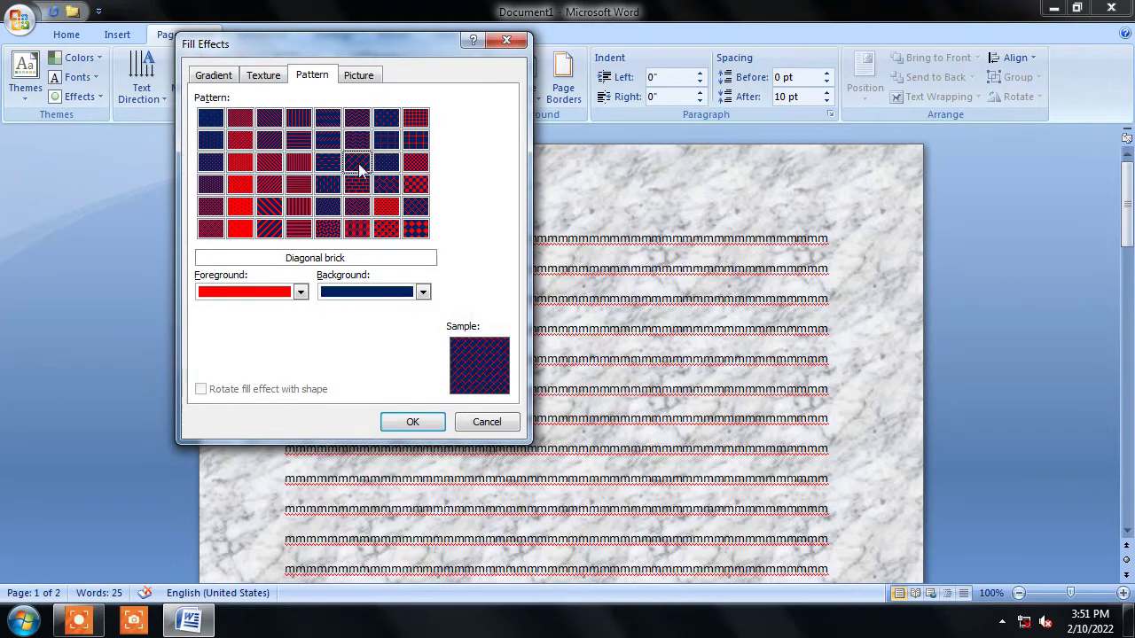
click(356, 184)
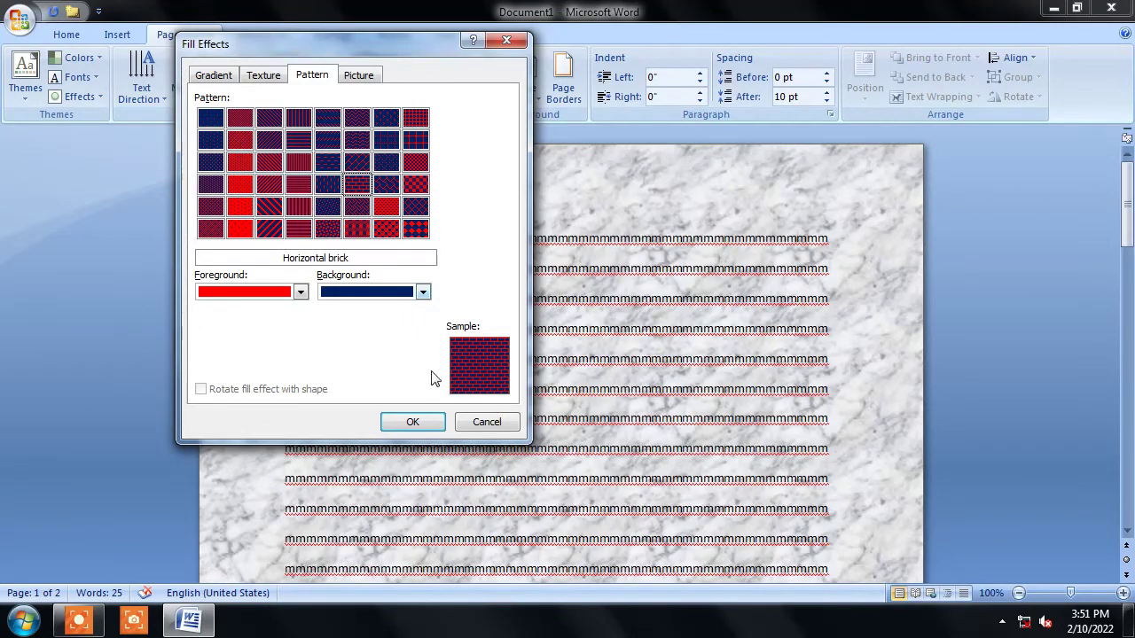
click(413, 422)
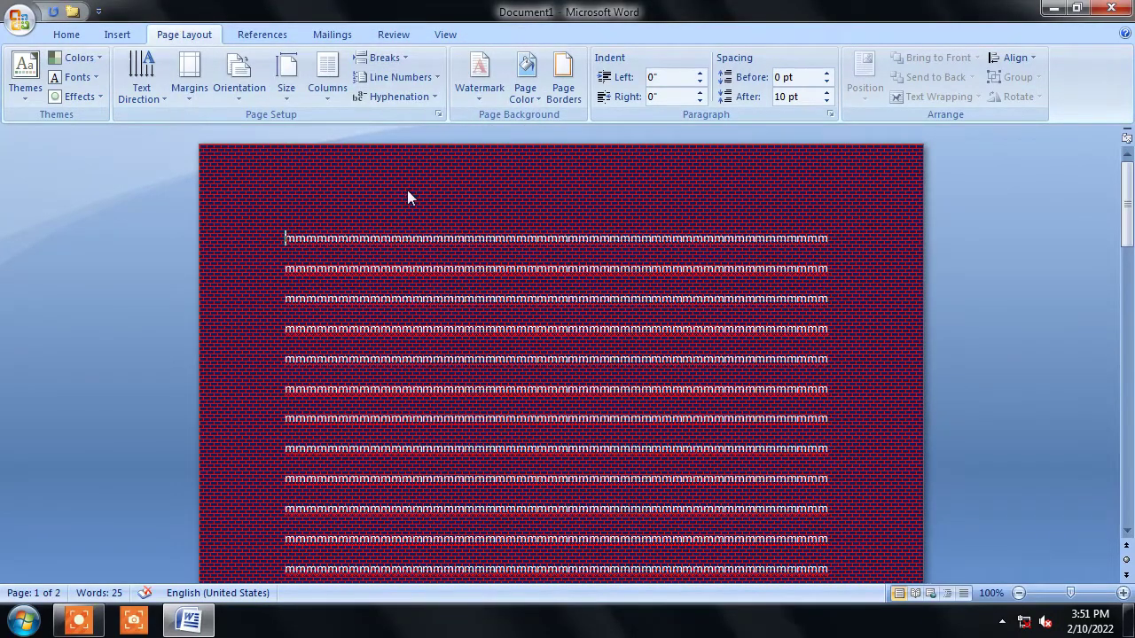
Change the page background pattern to Large grid.
click(525, 89)
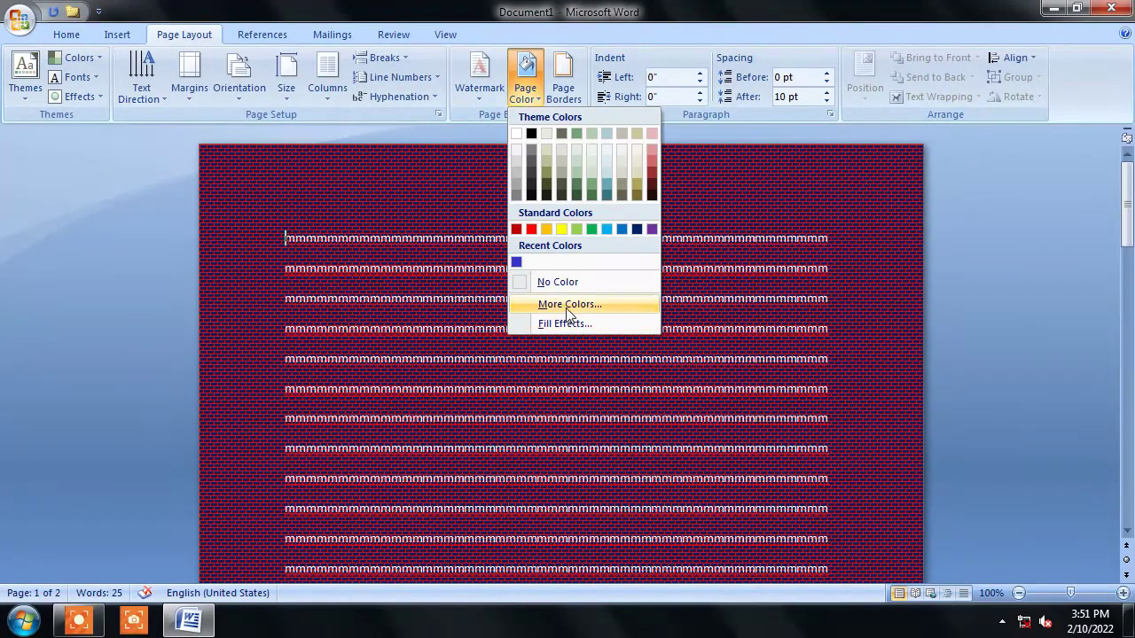
click(564, 322)
click(424, 140)
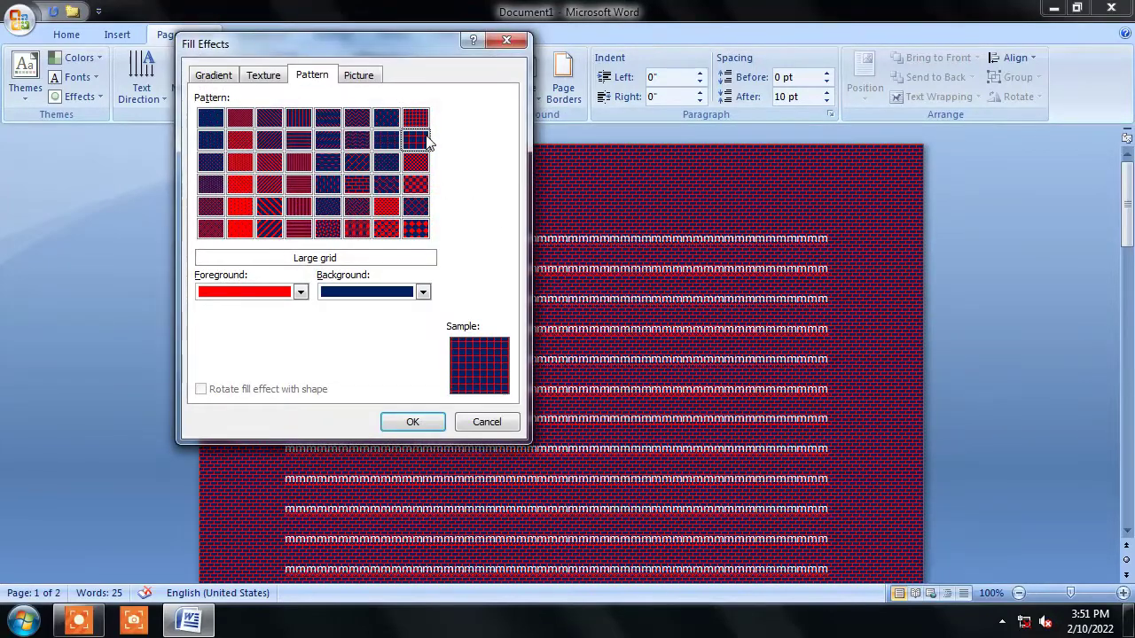
click(400, 420)
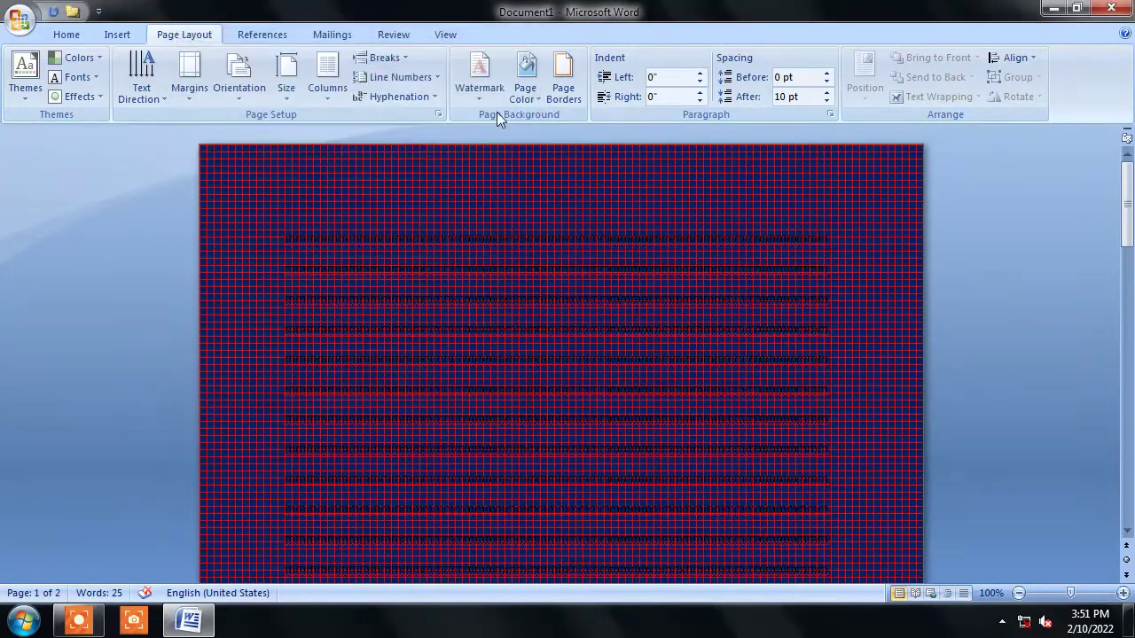
Apply the Lighthouse picture as the page background fill.
click(525, 86)
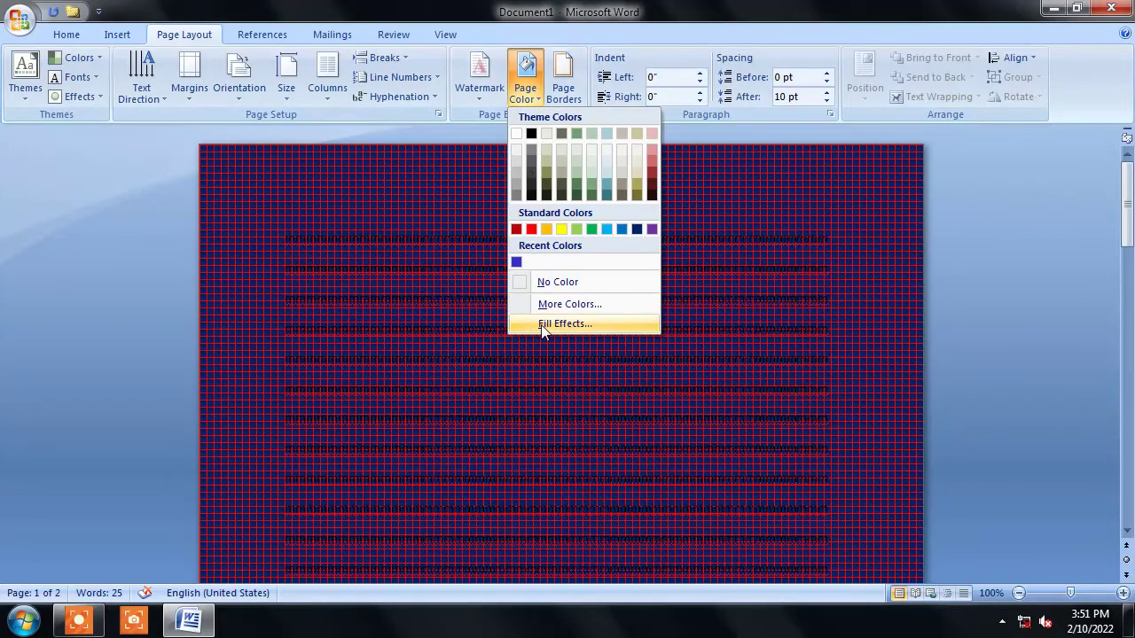
click(544, 327)
click(360, 76)
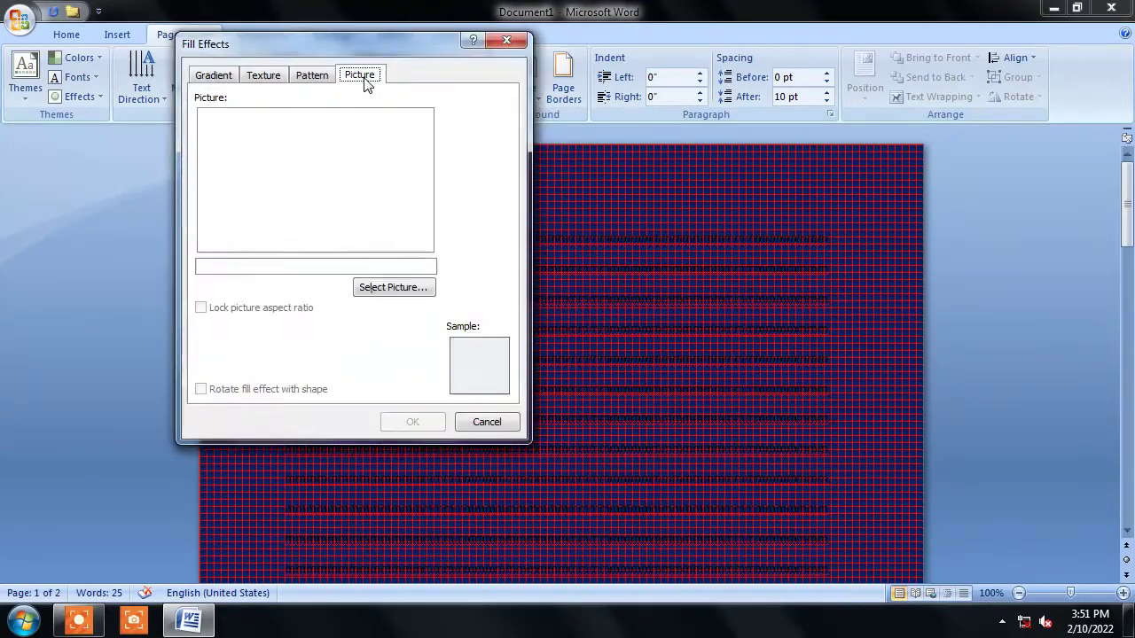
click(393, 291)
click(411, 288)
click(327, 288)
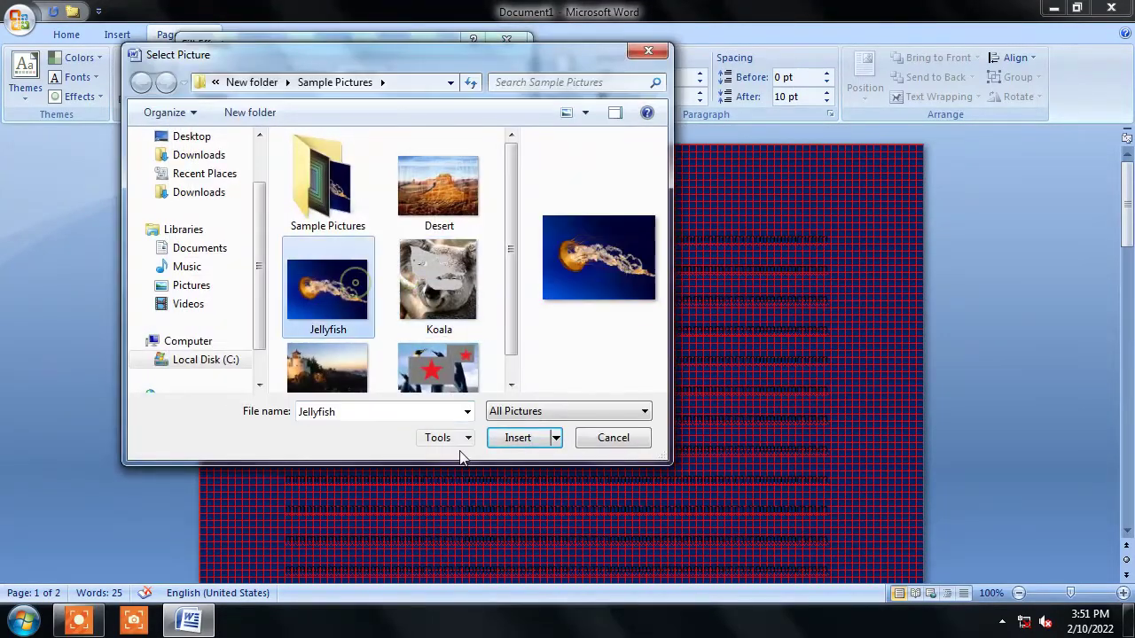
click(354, 365)
click(521, 438)
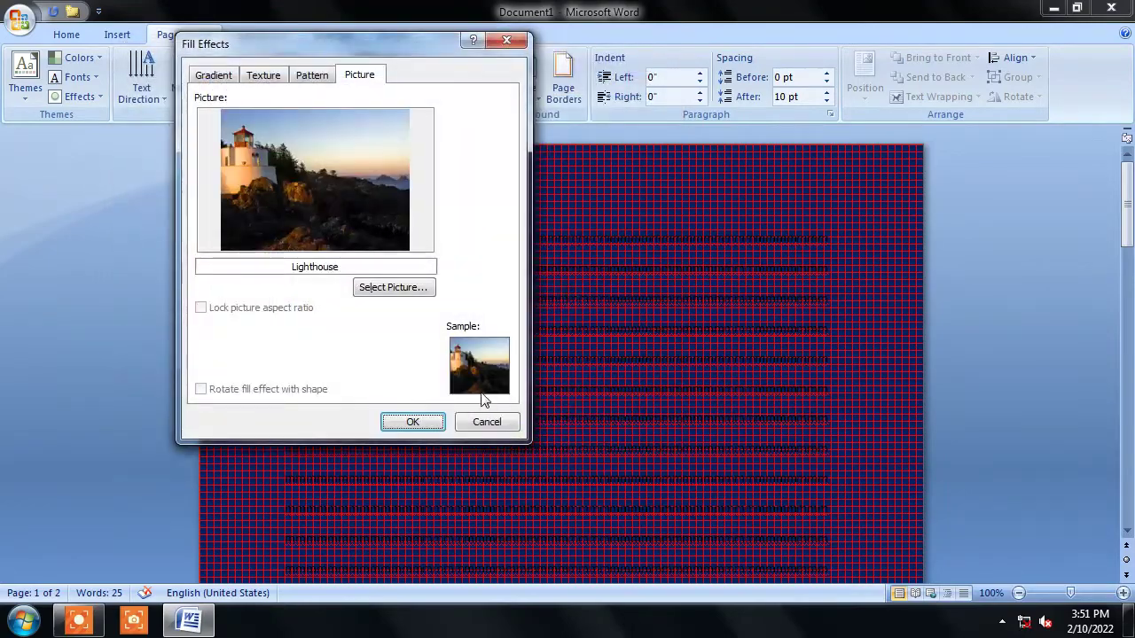
click(410, 420)
Review the Lighthouse-filled page and bring up the Page Color options.
scroll(482, 369, down, 4)
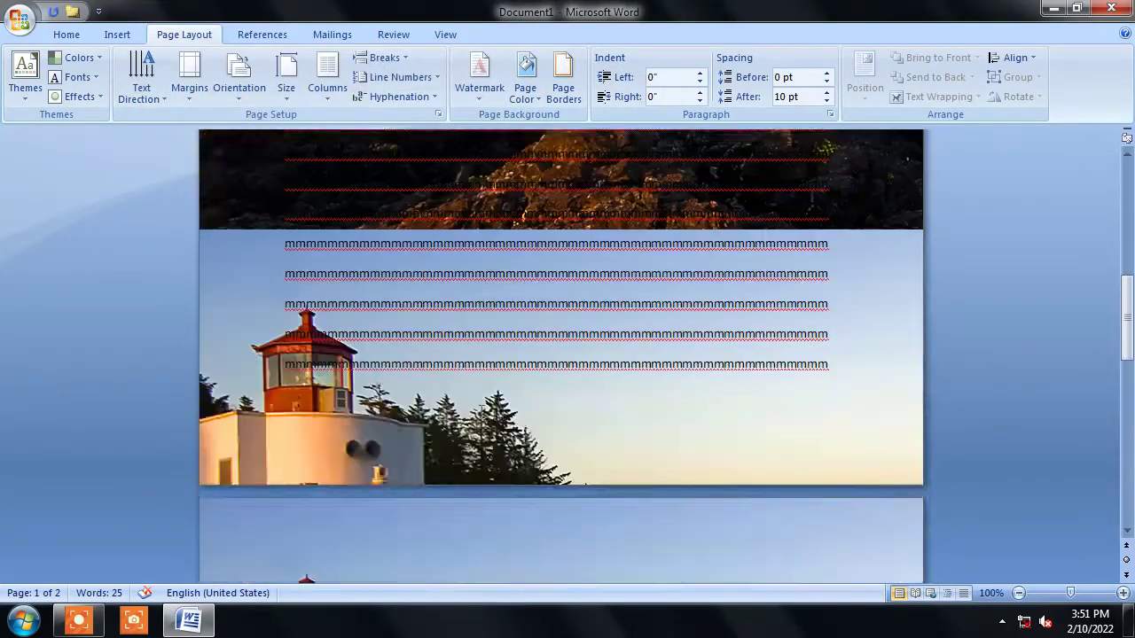
scroll(482, 413, up, 3)
scroll(482, 413, up, 2)
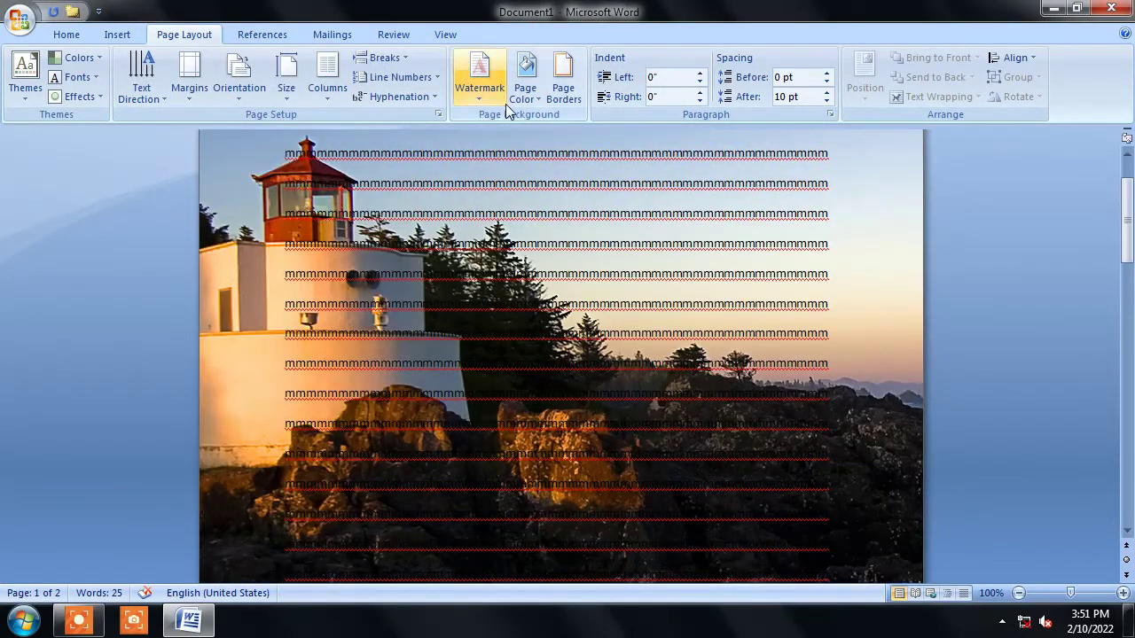
click(525, 82)
Clear the page background and add a thick double-line yellow box page border.
click(557, 282)
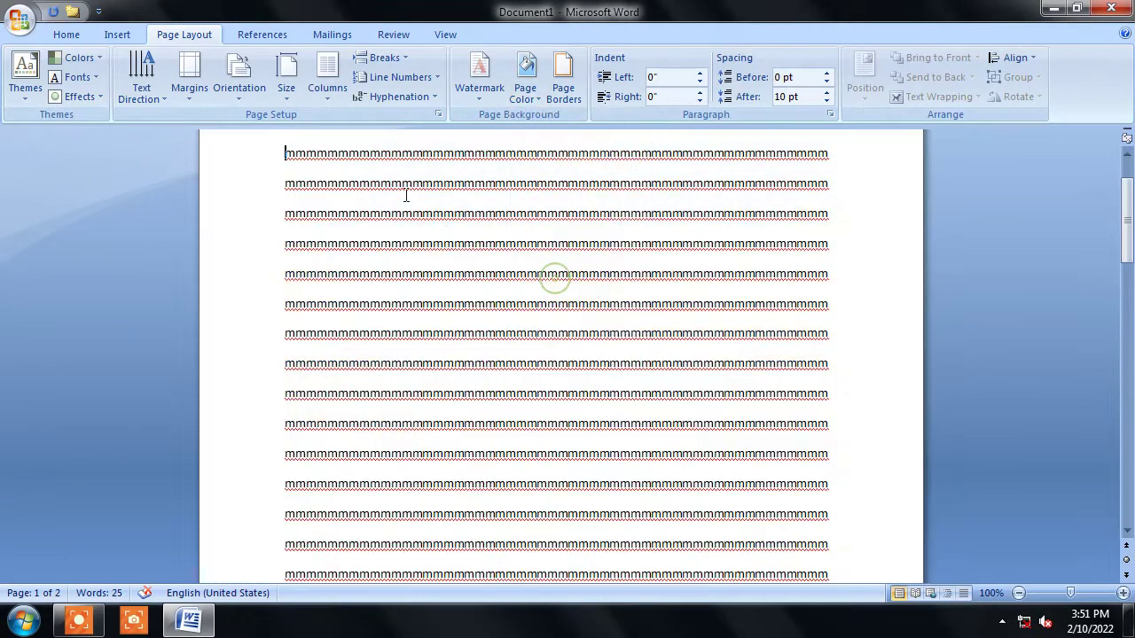
click(563, 80)
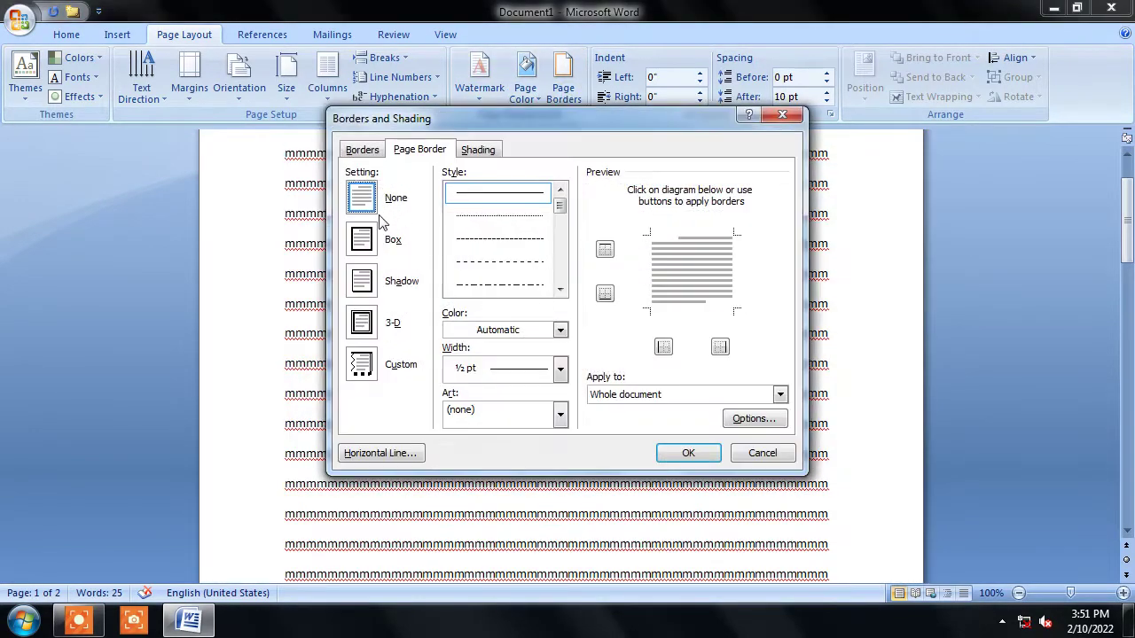
click(362, 239)
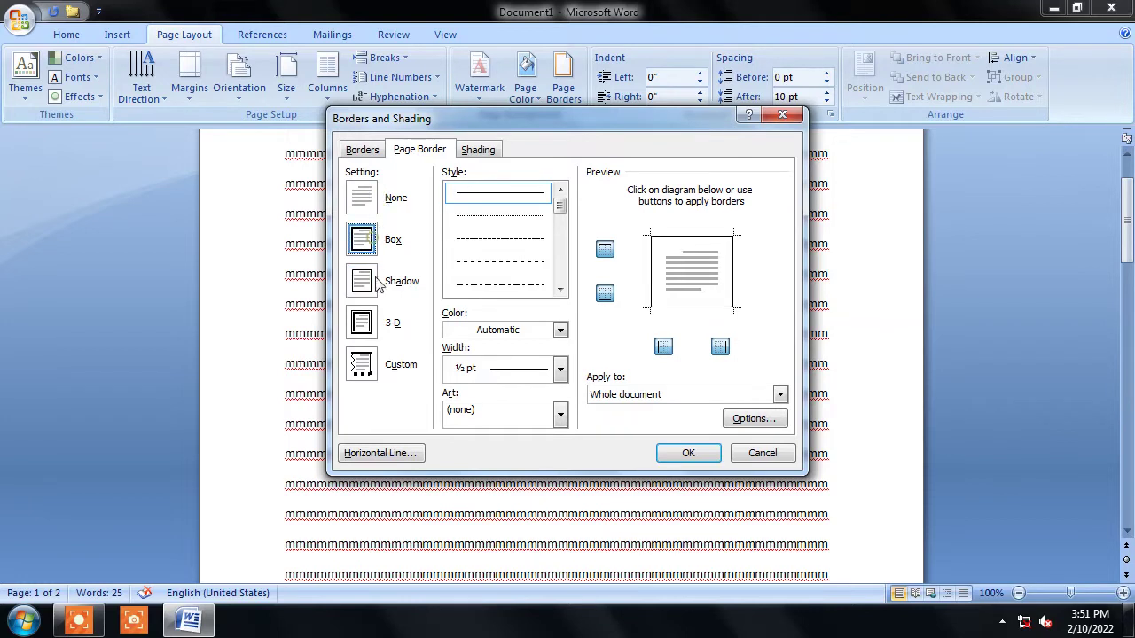
scroll(559, 228, down, 5)
click(505, 283)
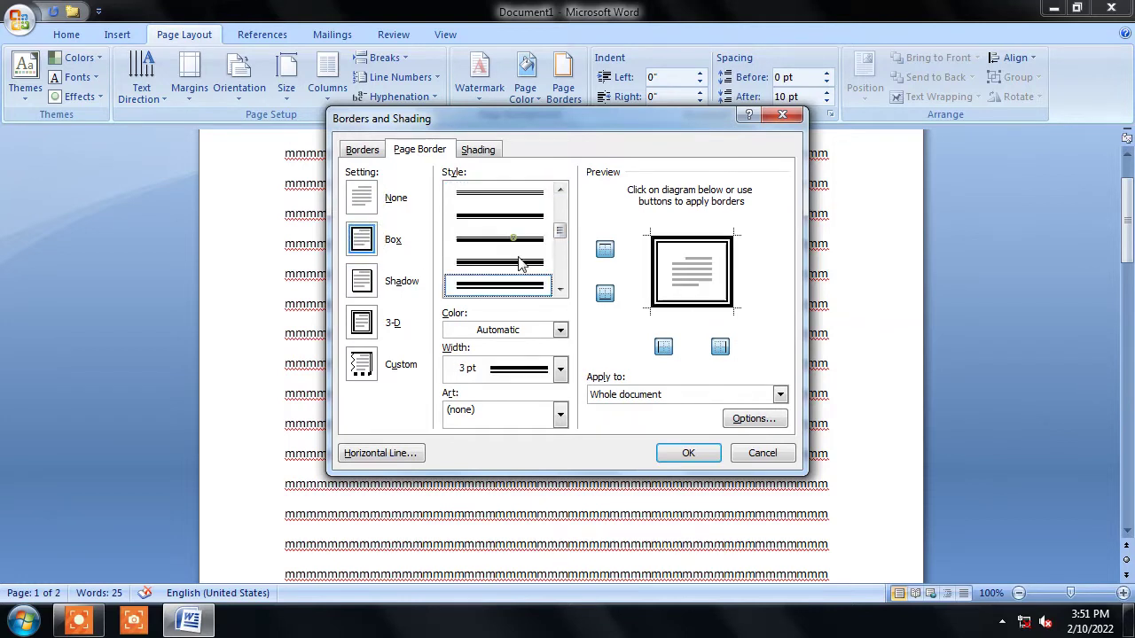
click(560, 331)
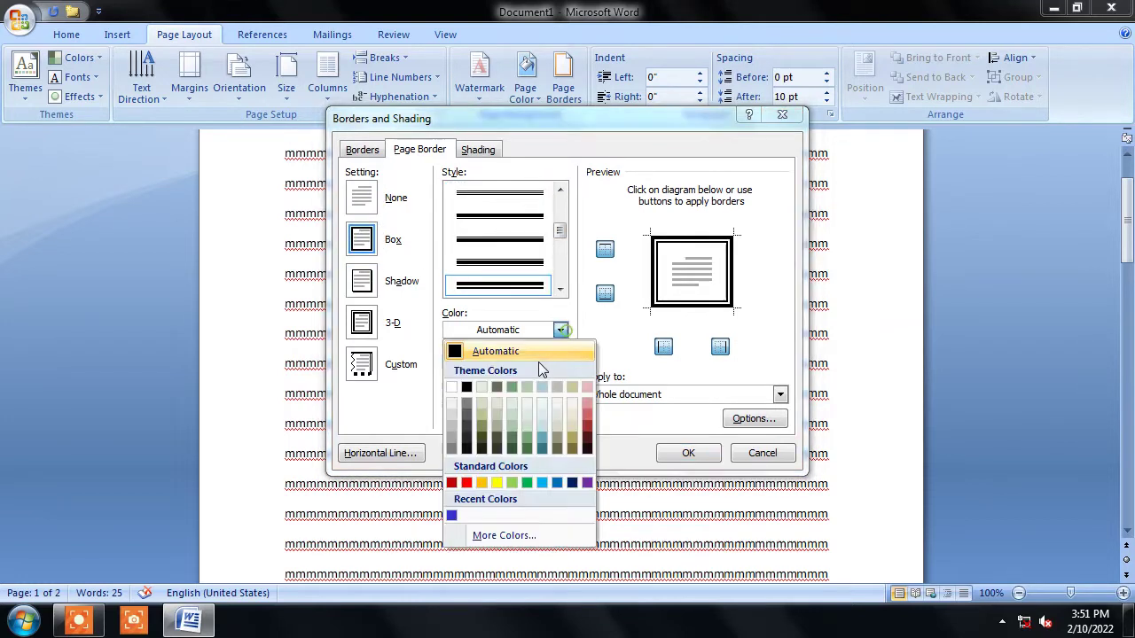
click(497, 483)
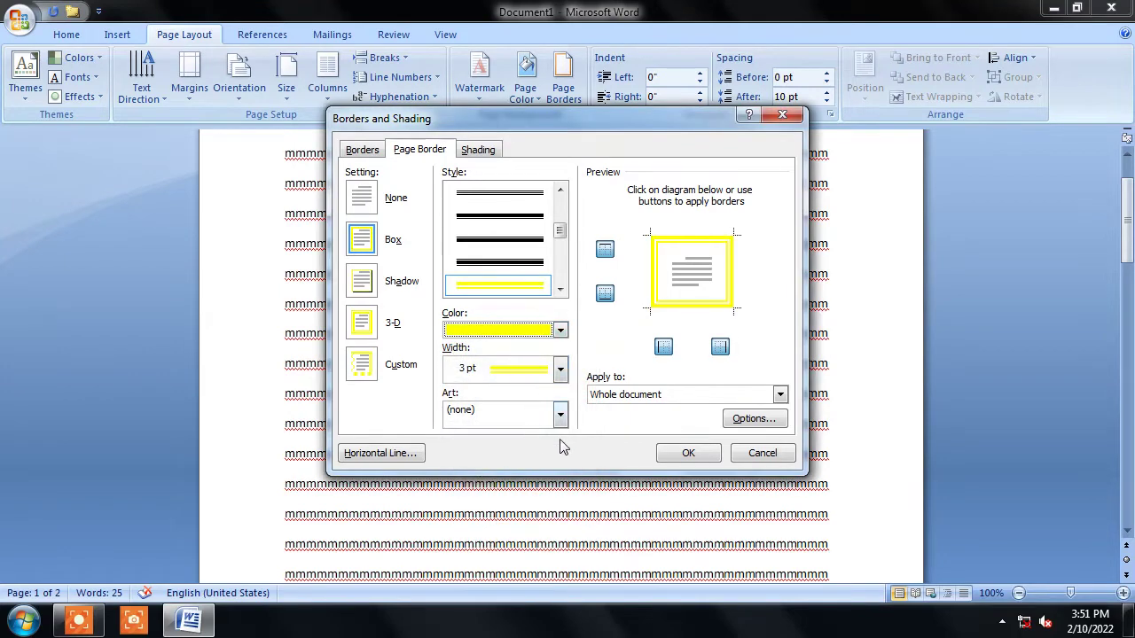
click(560, 417)
click(560, 417)
click(688, 453)
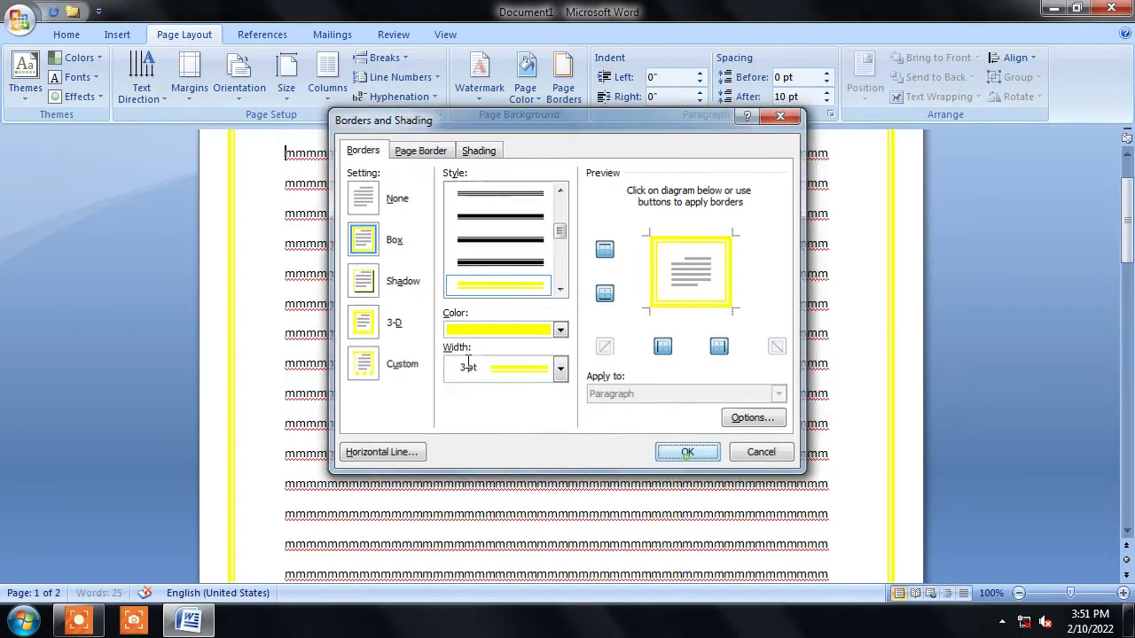
Change the page border to a red thick hatched line style.
scroll(717, 405, down, 1)
scroll(717, 446, down, 9)
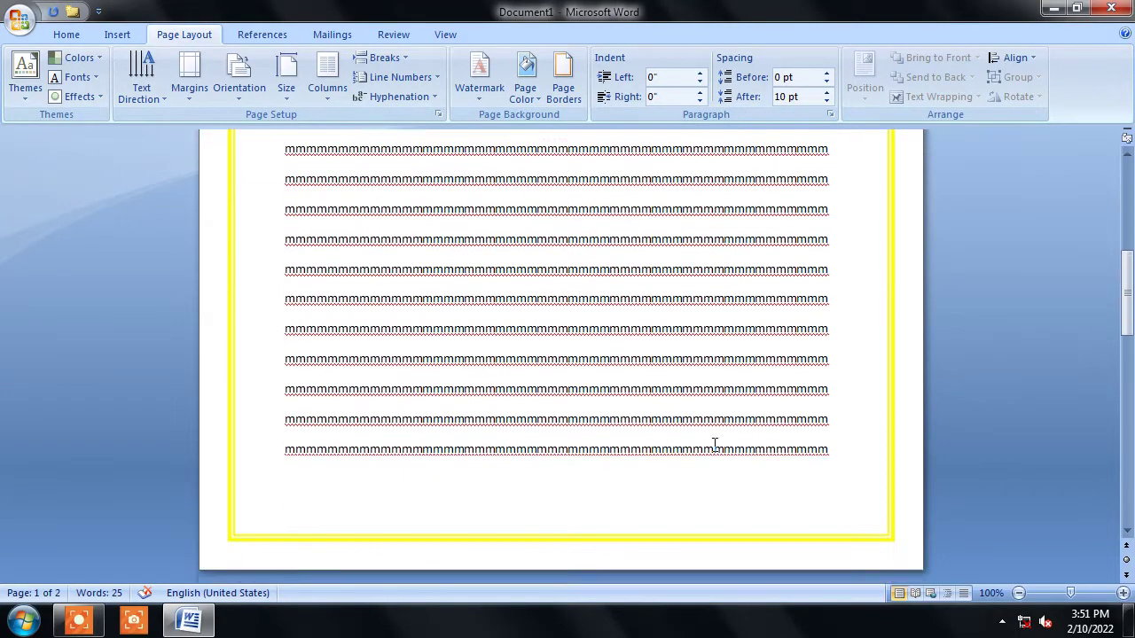
scroll(715, 453, down, 5)
scroll(715, 453, up, 3)
scroll(653, 443, up, 8)
scroll(648, 385, up, 4)
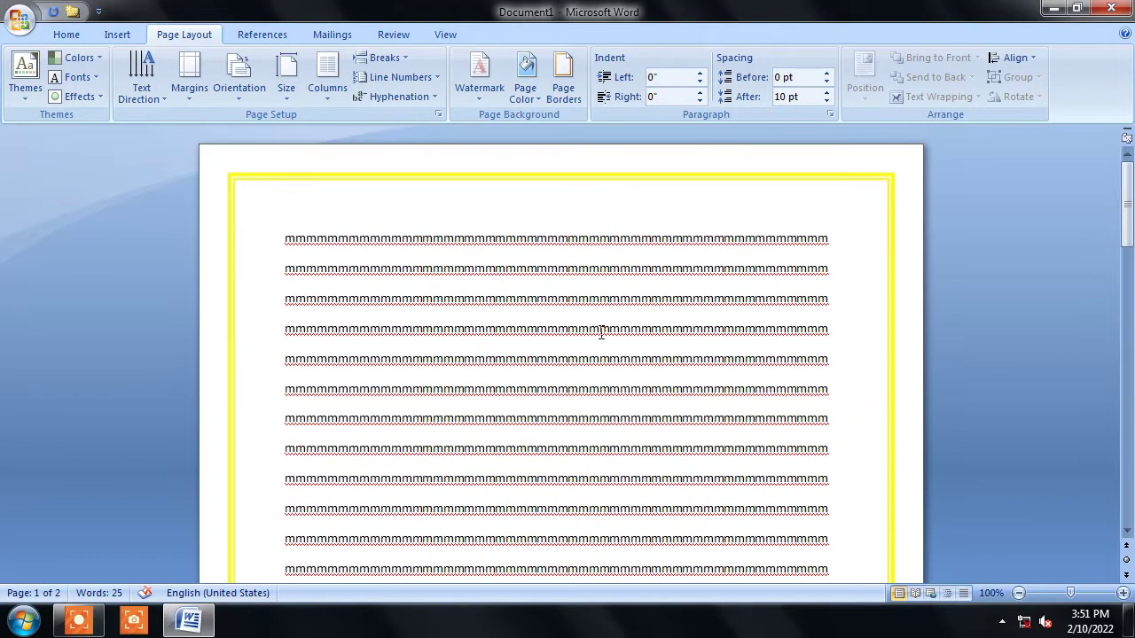
click(566, 102)
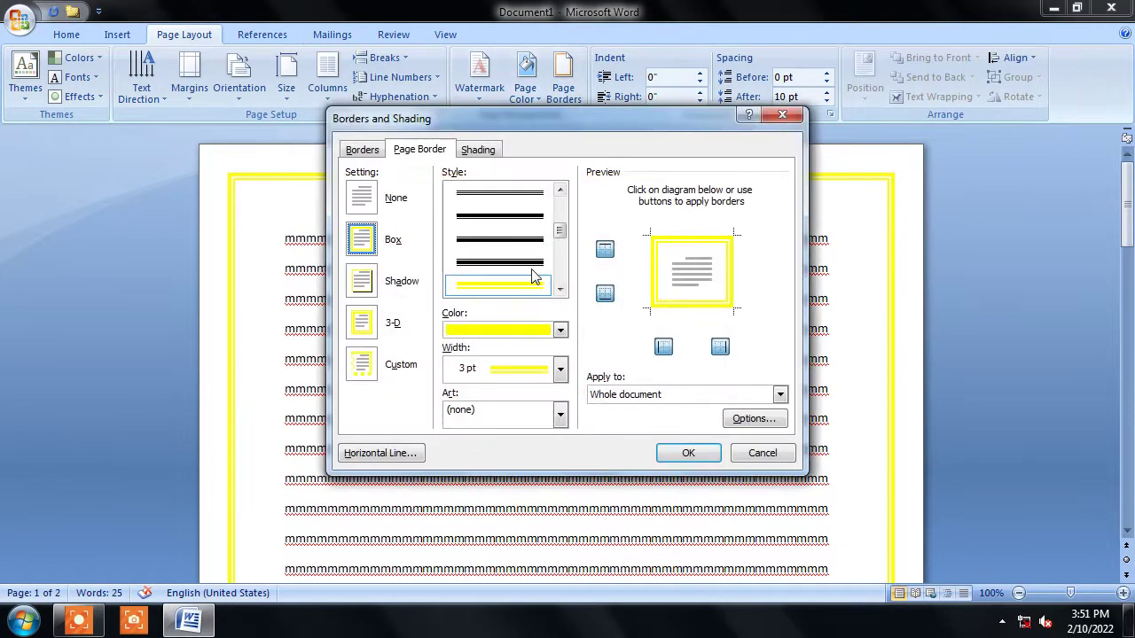
drag(559, 223, 559, 275)
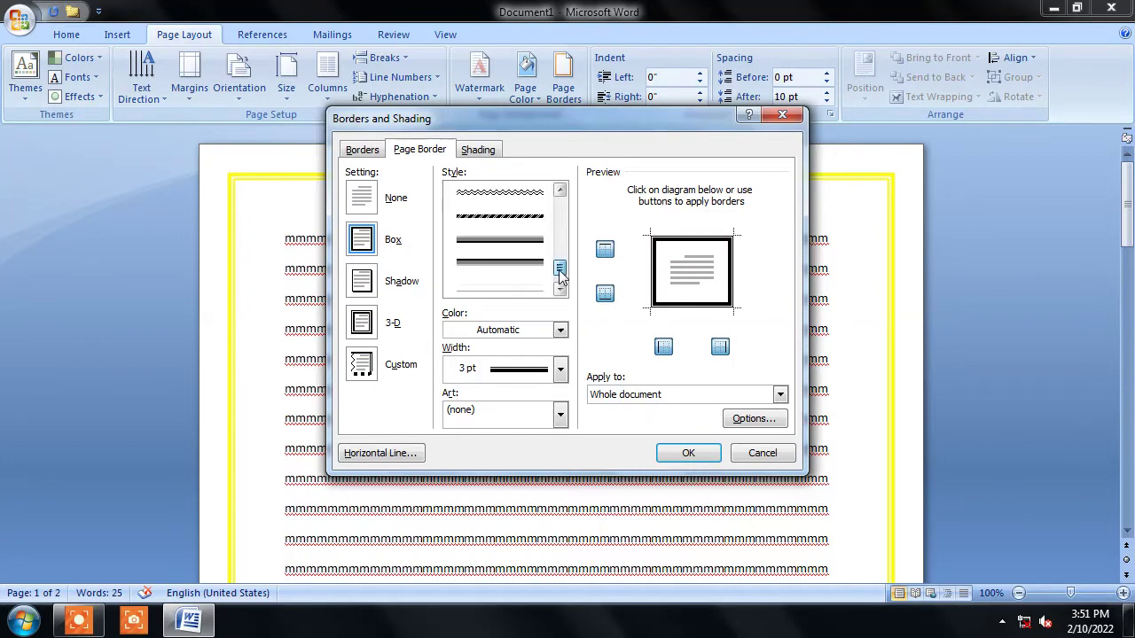
click(503, 223)
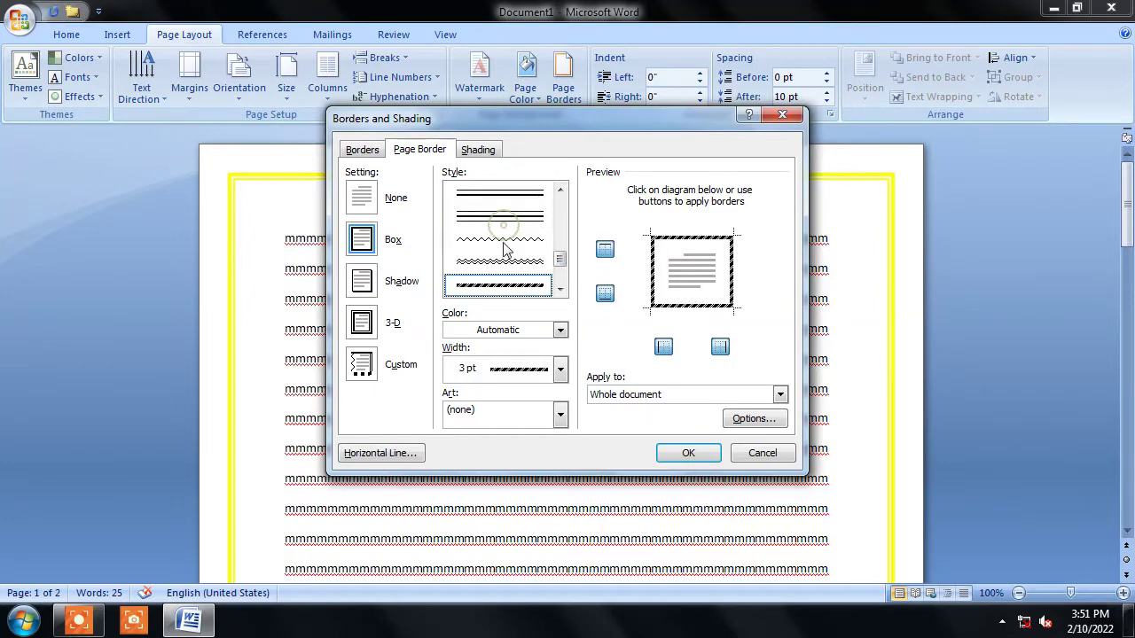
click(560, 331)
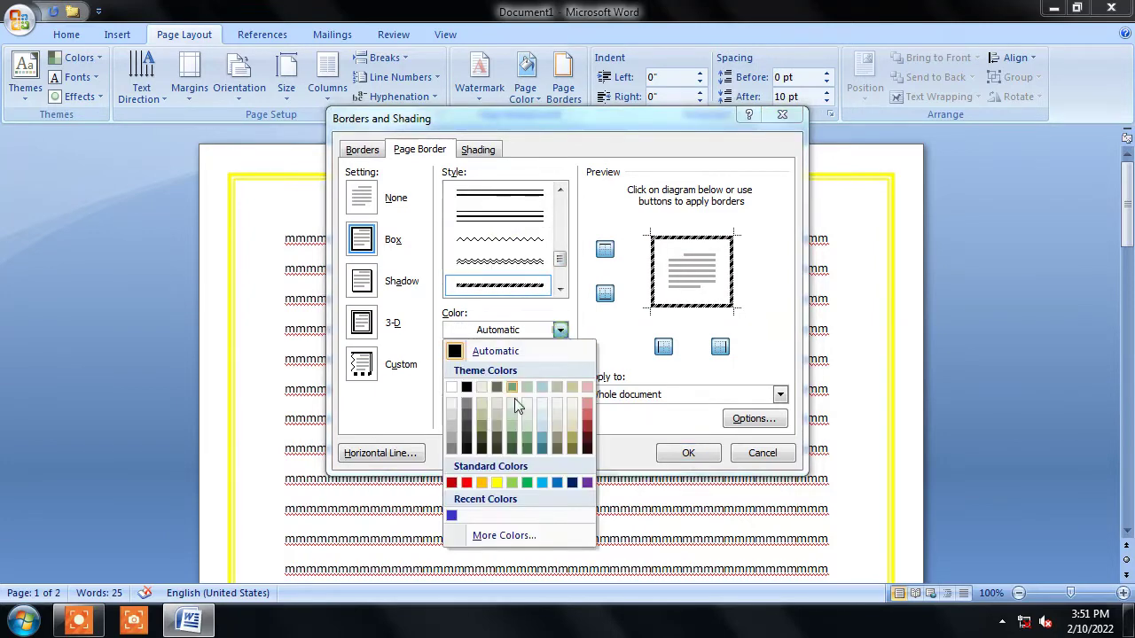
click(466, 482)
click(686, 453)
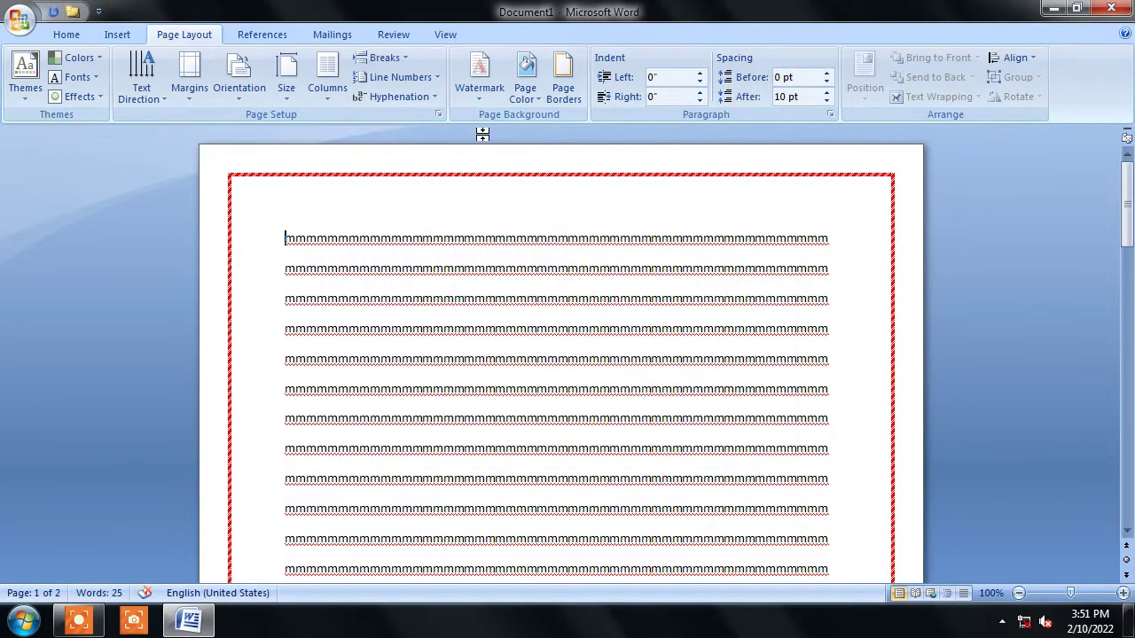
click(558, 88)
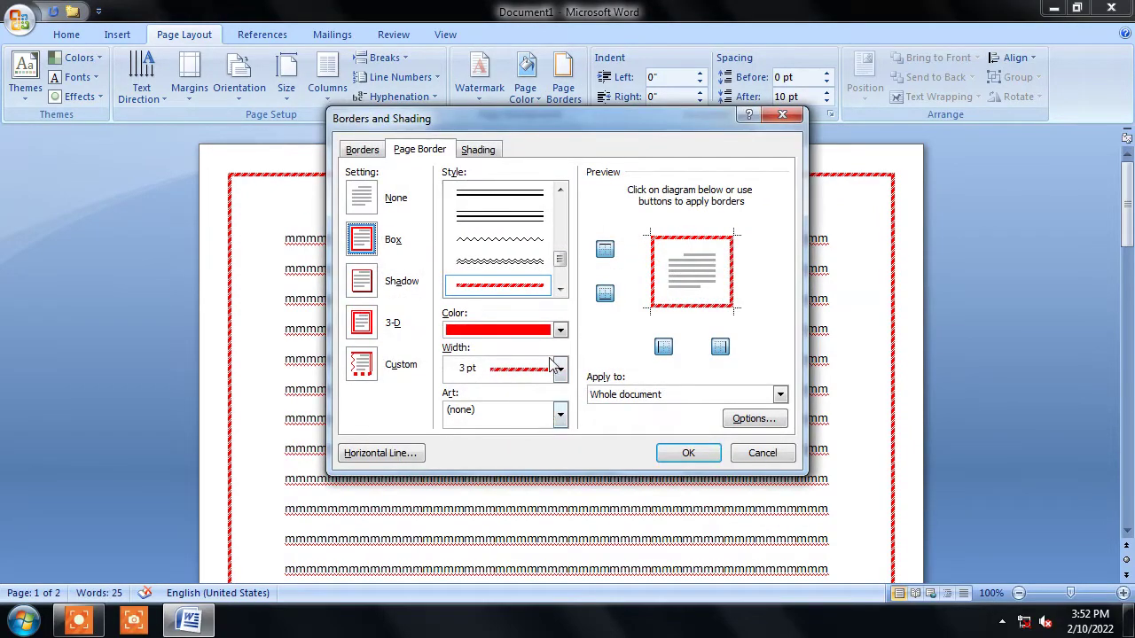
Replace the red hatched line with a balloons art page border.
click(561, 367)
click(562, 367)
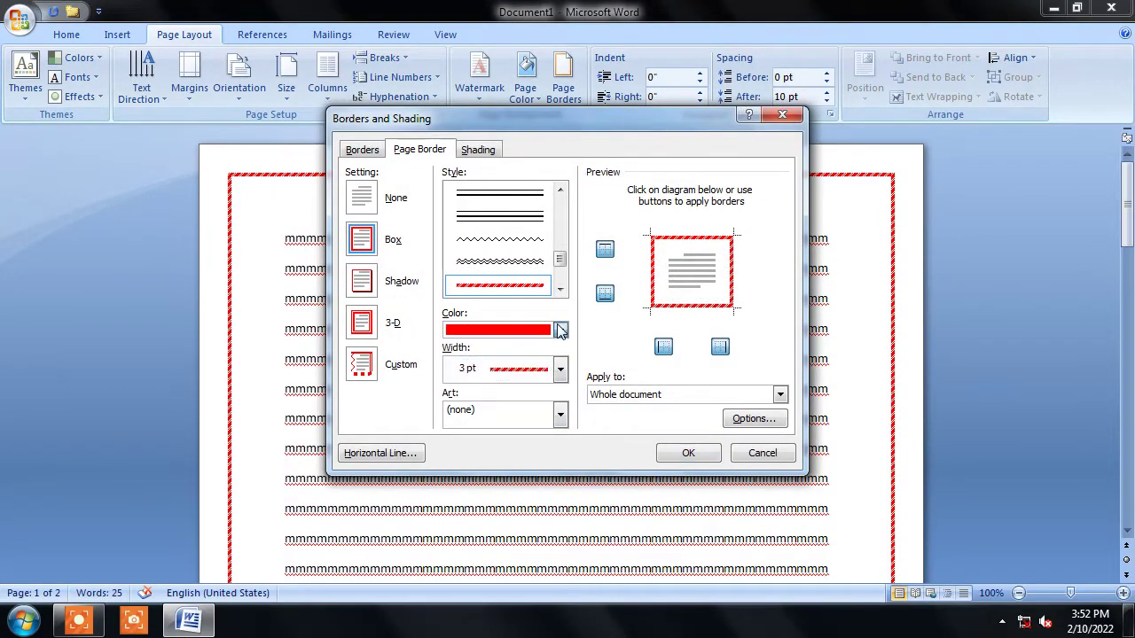
click(560, 326)
mouse_move(558, 259)
mouse_down()
mouse_move(558, 217)
mouse_move(559, 244)
mouse_up()
click(501, 226)
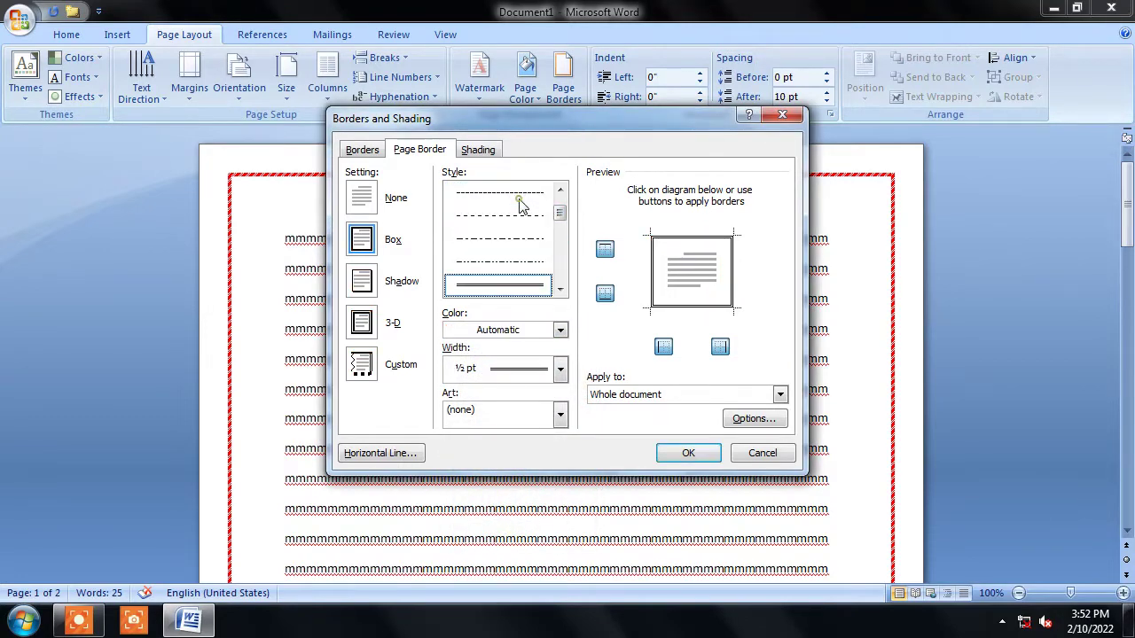
click(561, 414)
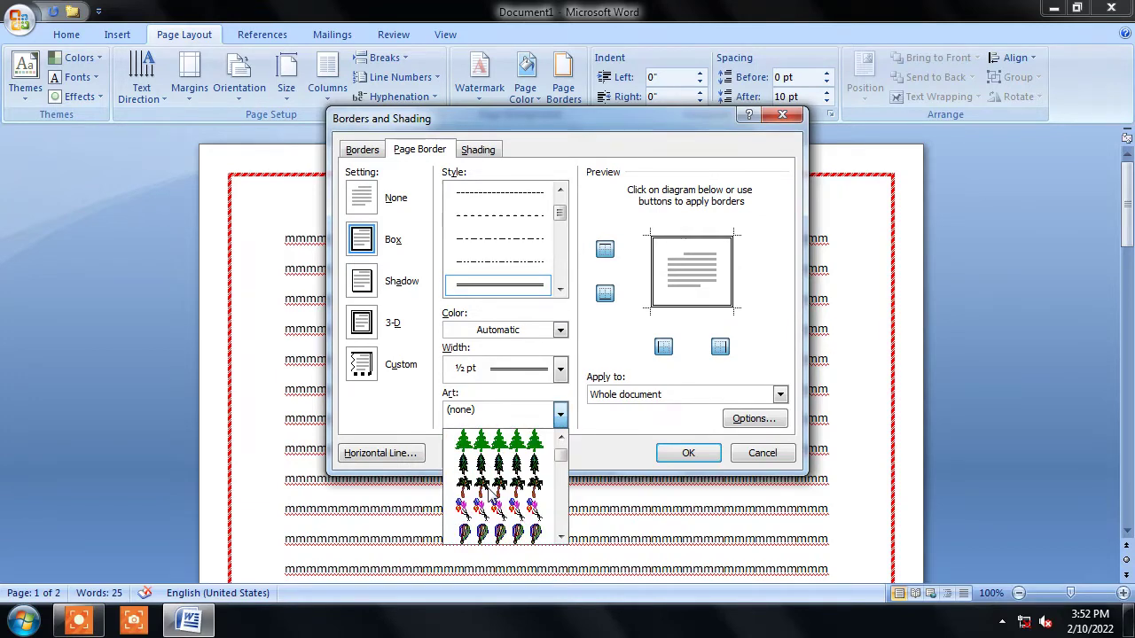
click(497, 507)
click(688, 453)
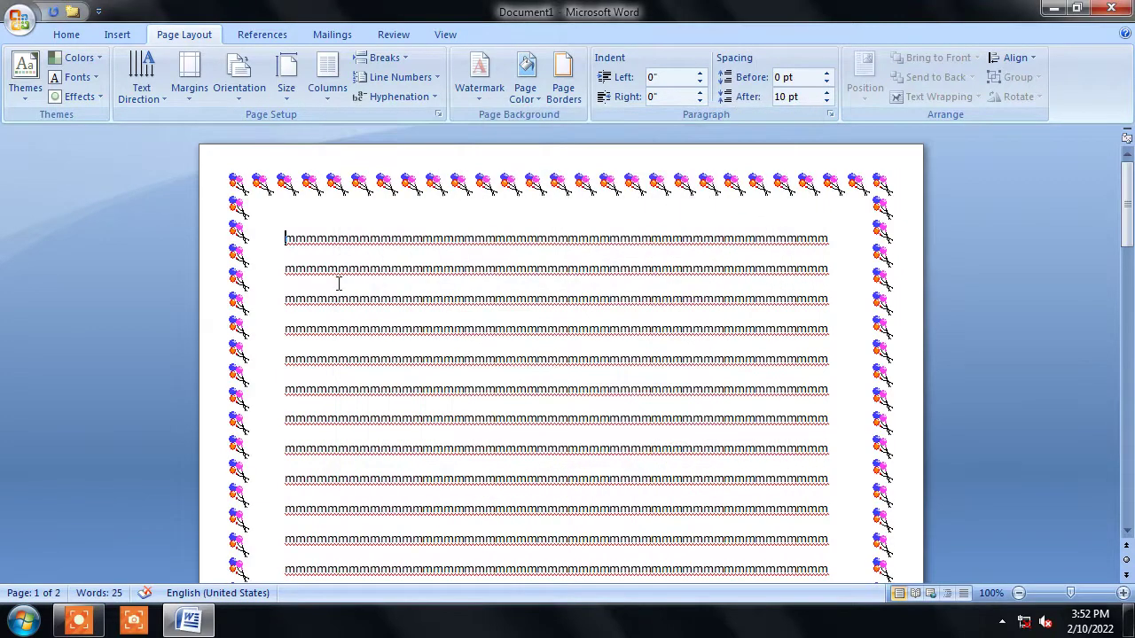
Switch to the red hearts art border and narrow it to 8 pt.
click(564, 88)
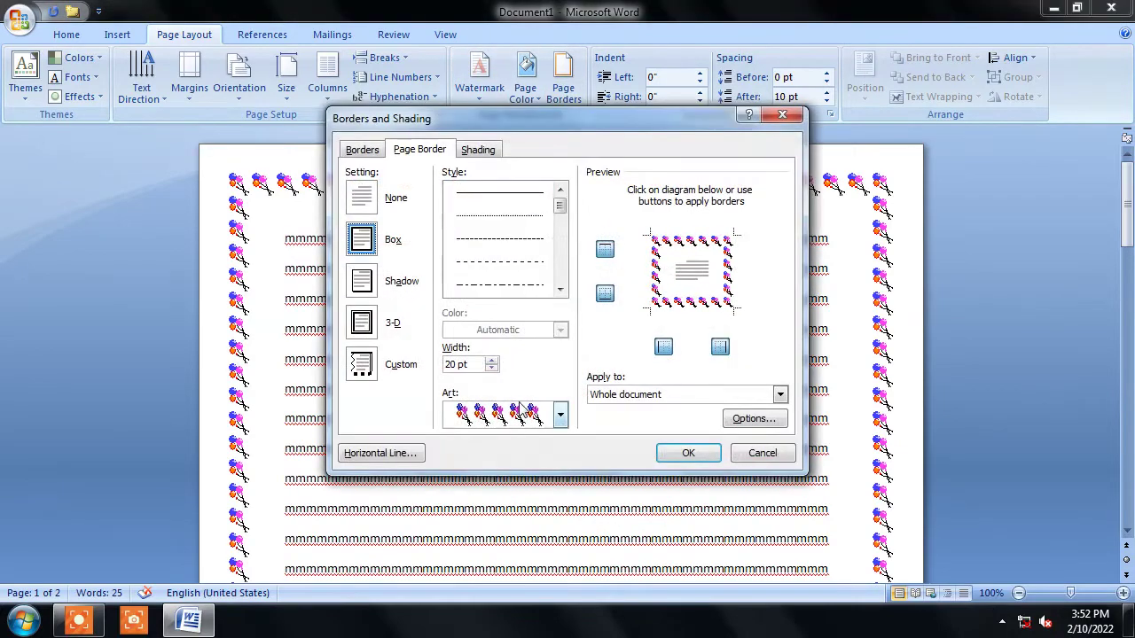
click(563, 421)
scroll(508, 478, up, 6)
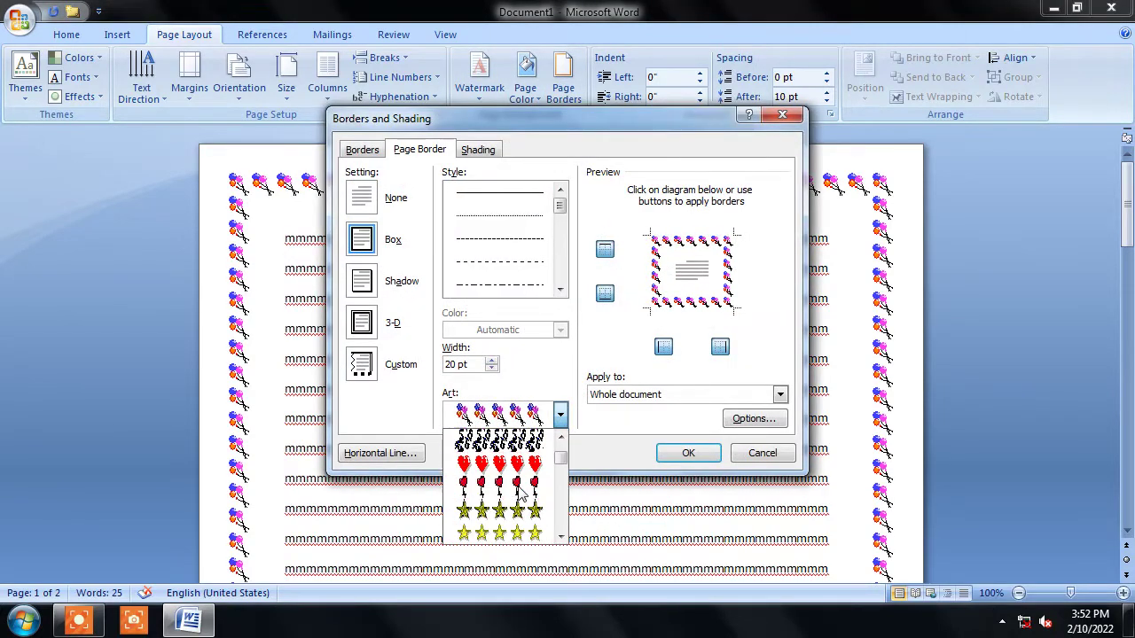
click(507, 464)
click(687, 453)
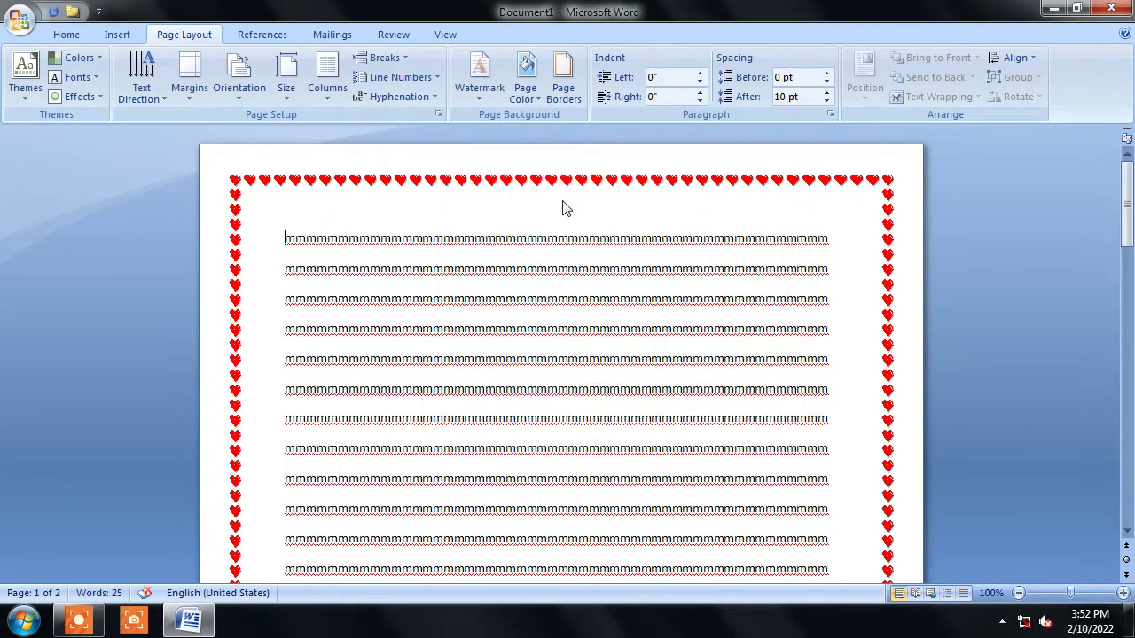
click(564, 89)
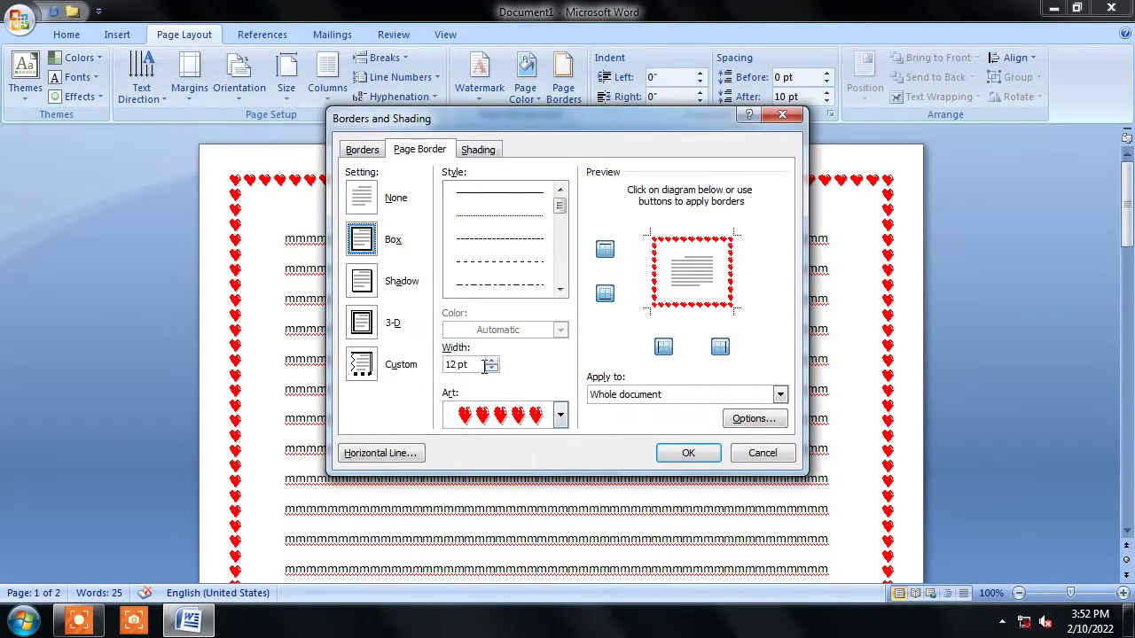
click(491, 369)
click(491, 369)
click(558, 416)
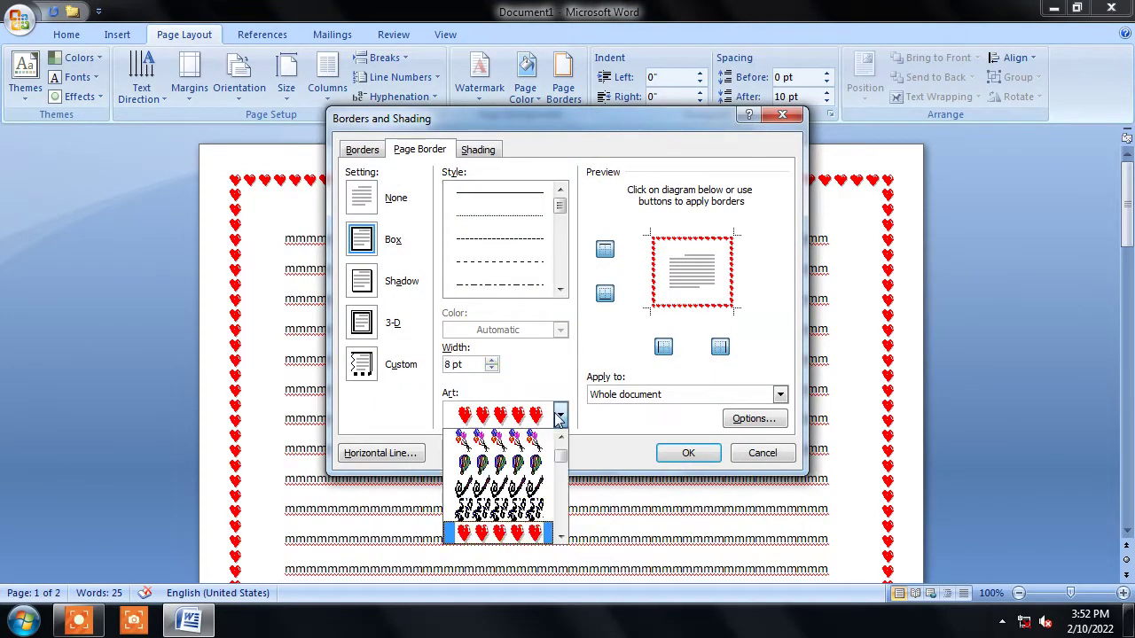
click(686, 454)
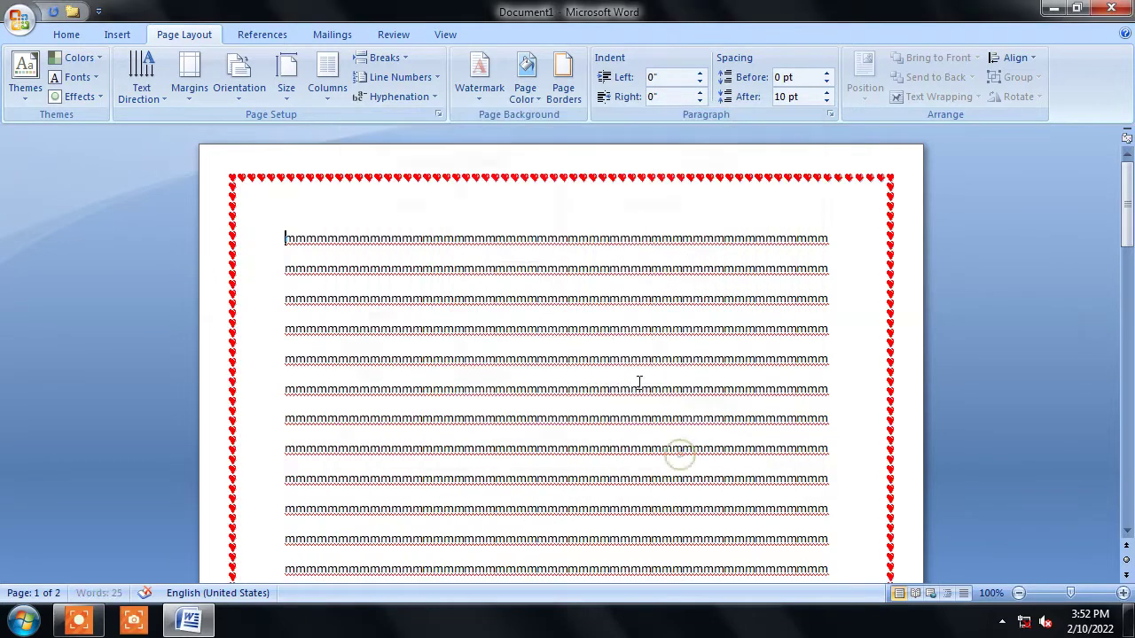
Replace the hearts with the purple butterfly art page border.
click(563, 89)
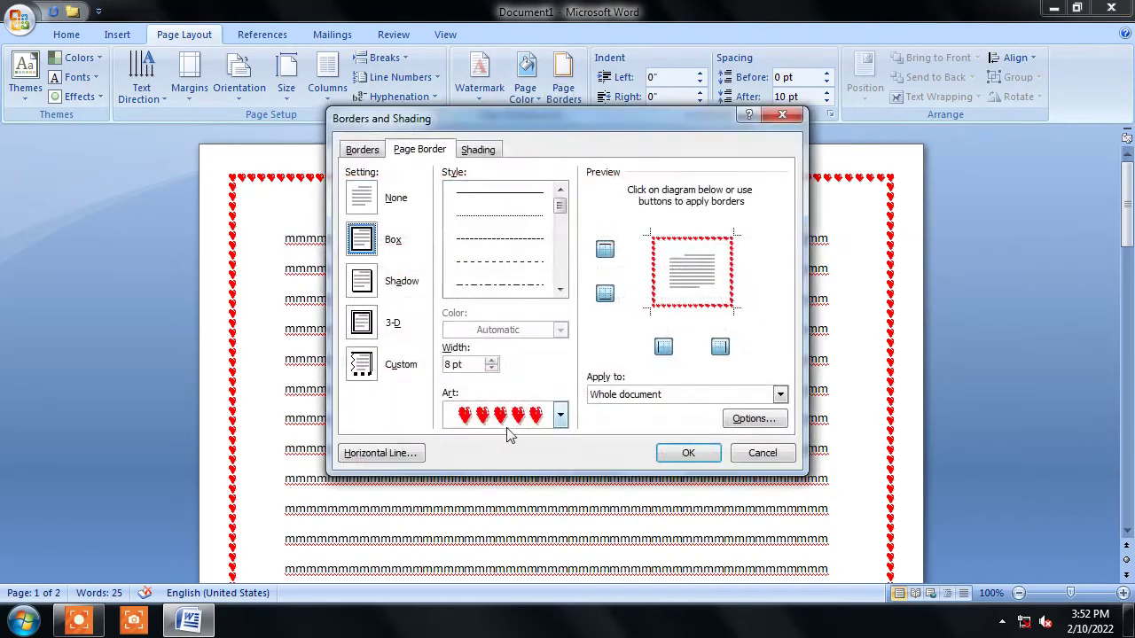
click(561, 414)
scroll(525, 532, down, 2)
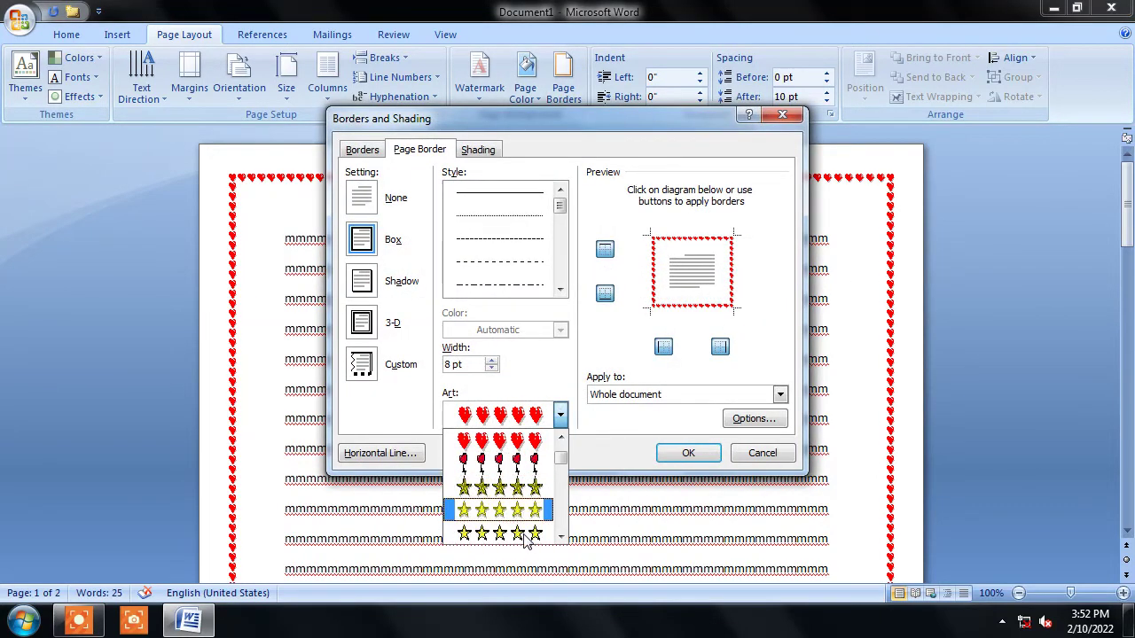
scroll(524, 543, down, 2)
scroll(525, 543, down, 2)
scroll(525, 543, down, 2)
scroll(525, 543, down, 2)
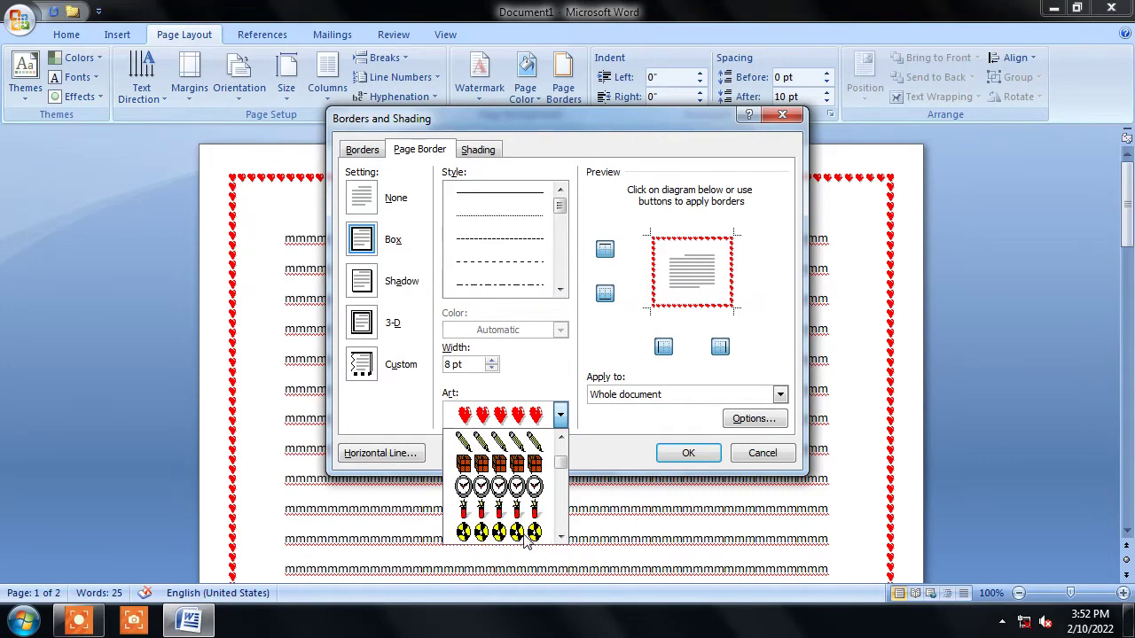
scroll(525, 542, down, 2)
scroll(525, 542, down, 2)
scroll(525, 541, down, 2)
click(521, 514)
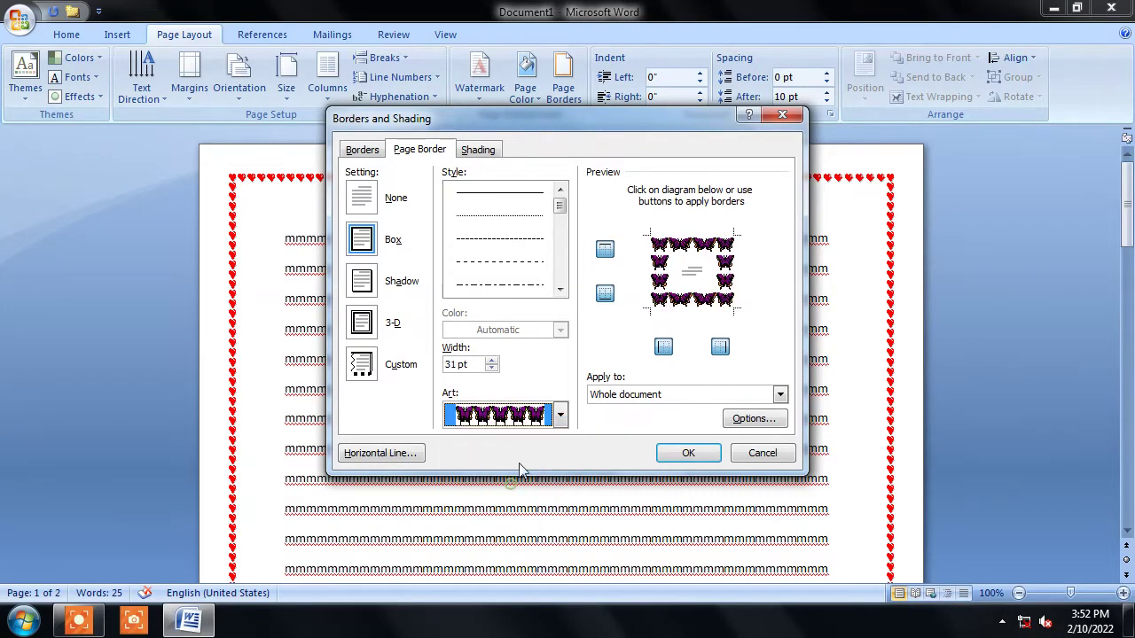
click(709, 457)
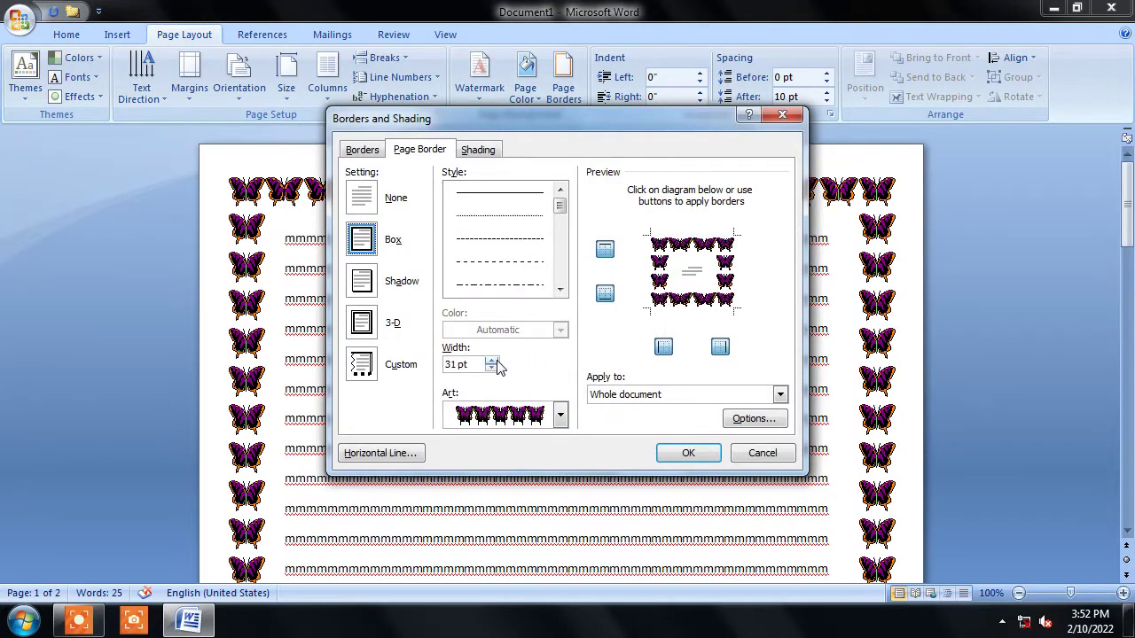
Narrow the butterfly border from 31 pt to about 12 pt.
click(491, 368)
click(491, 368)
click(491, 368)
click(491, 368)
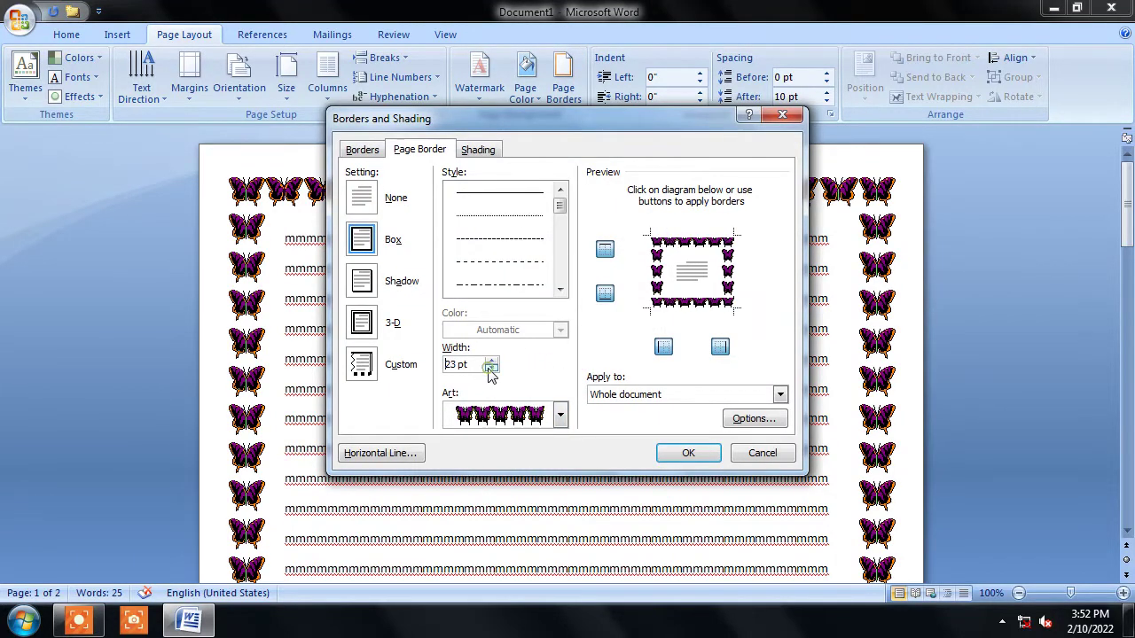
click(491, 368)
click(491, 368)
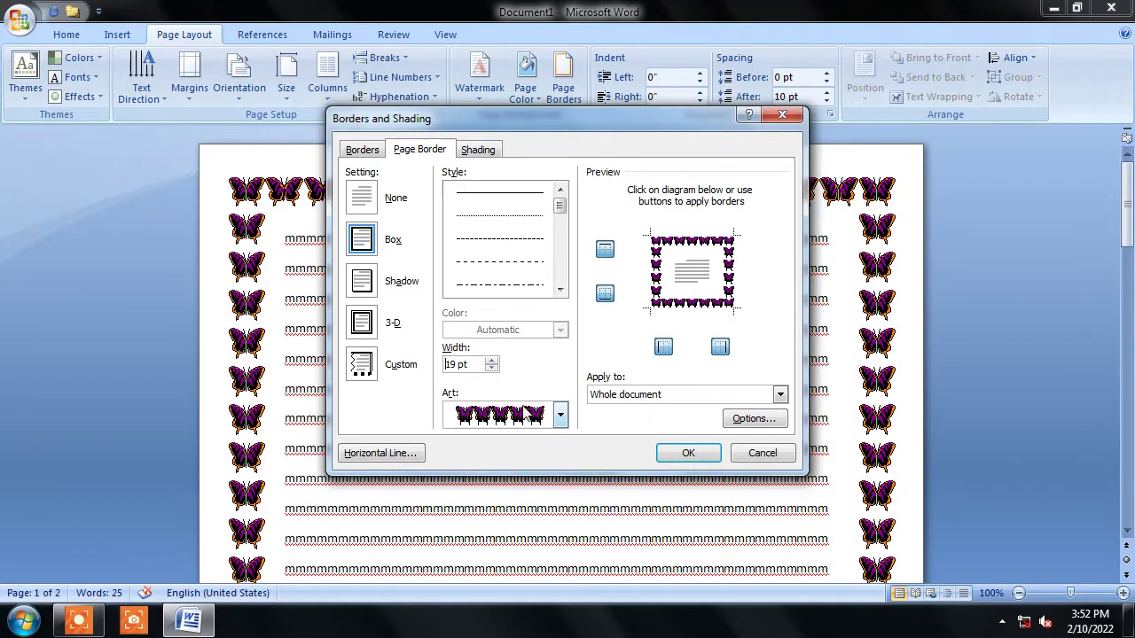
click(493, 368)
click(493, 367)
click(492, 368)
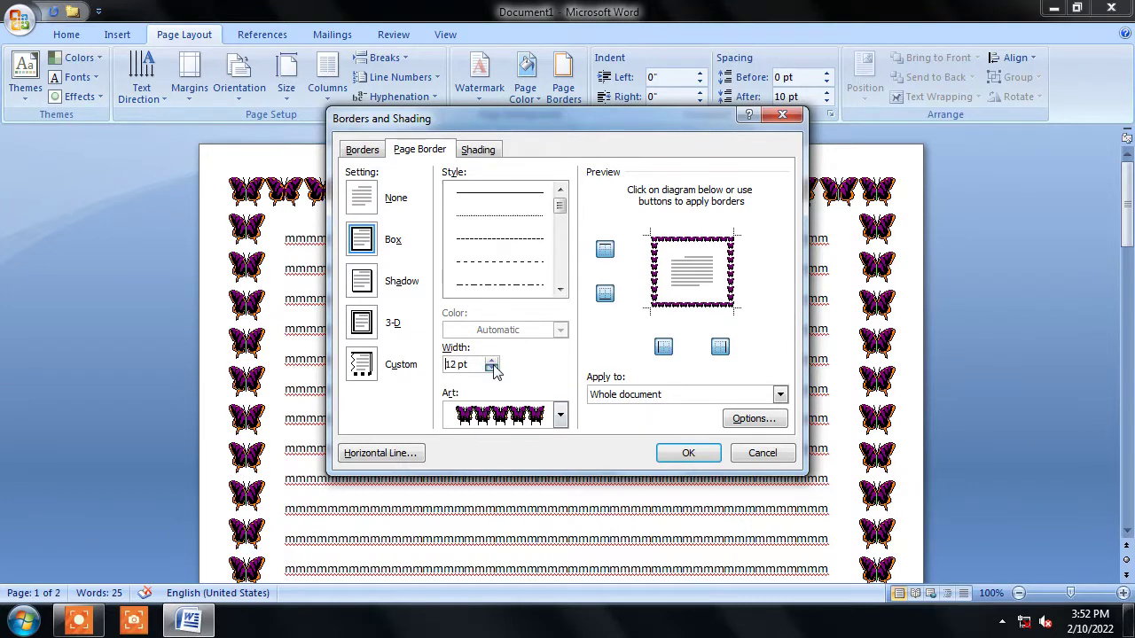
click(492, 368)
click(493, 368)
click(679, 453)
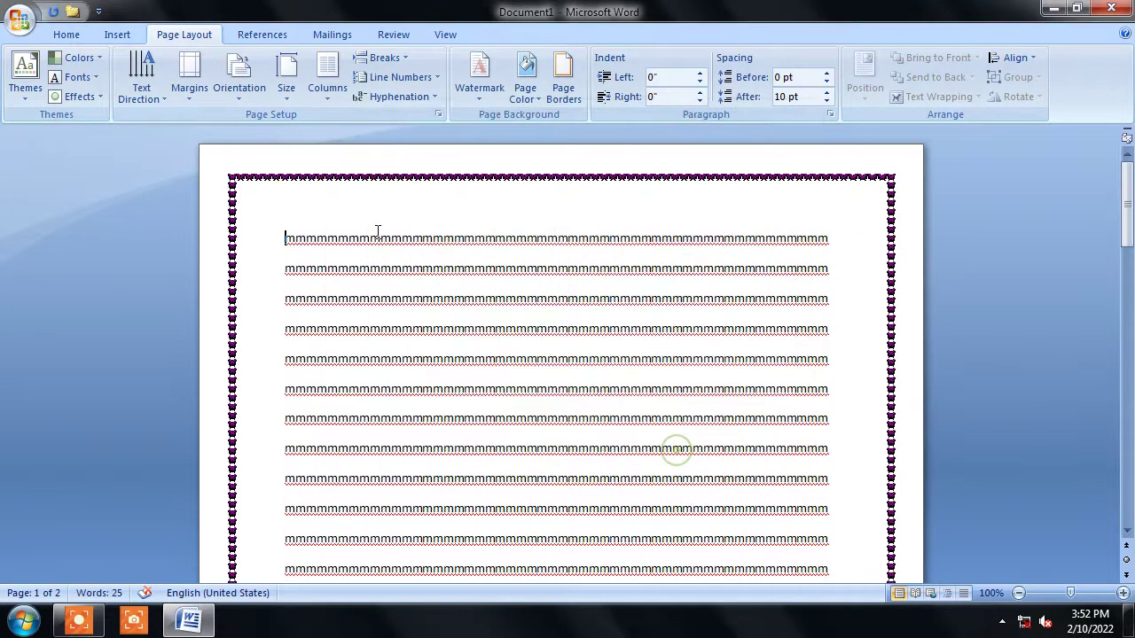
Set the butterfly border width to 14 pt.
click(565, 90)
click(491, 367)
click(491, 368)
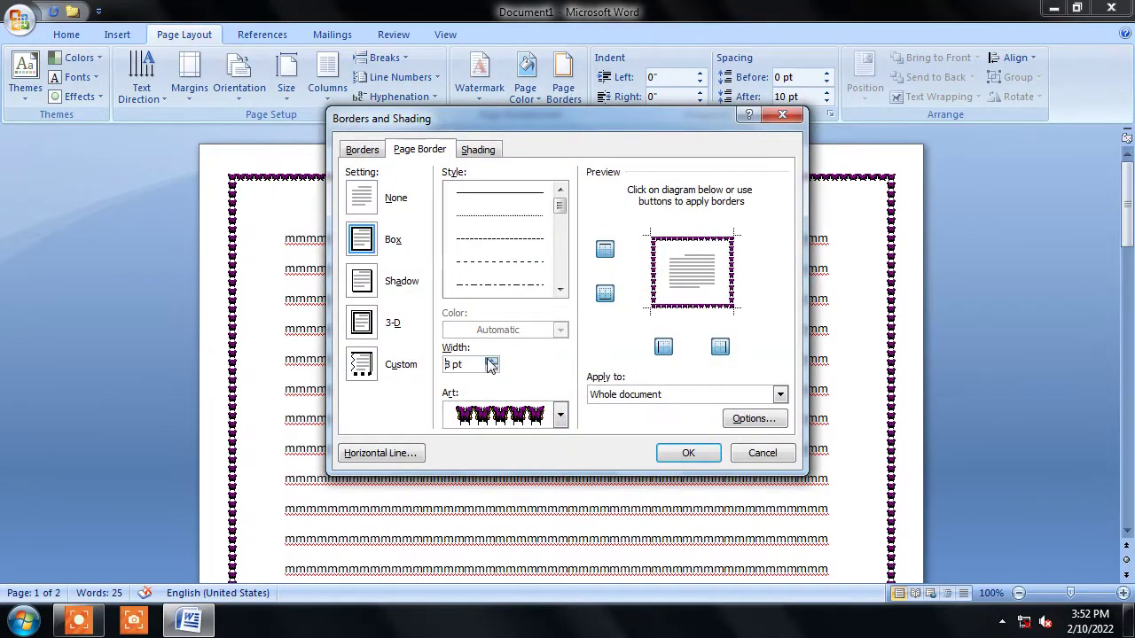
click(488, 361)
click(487, 361)
click(487, 361)
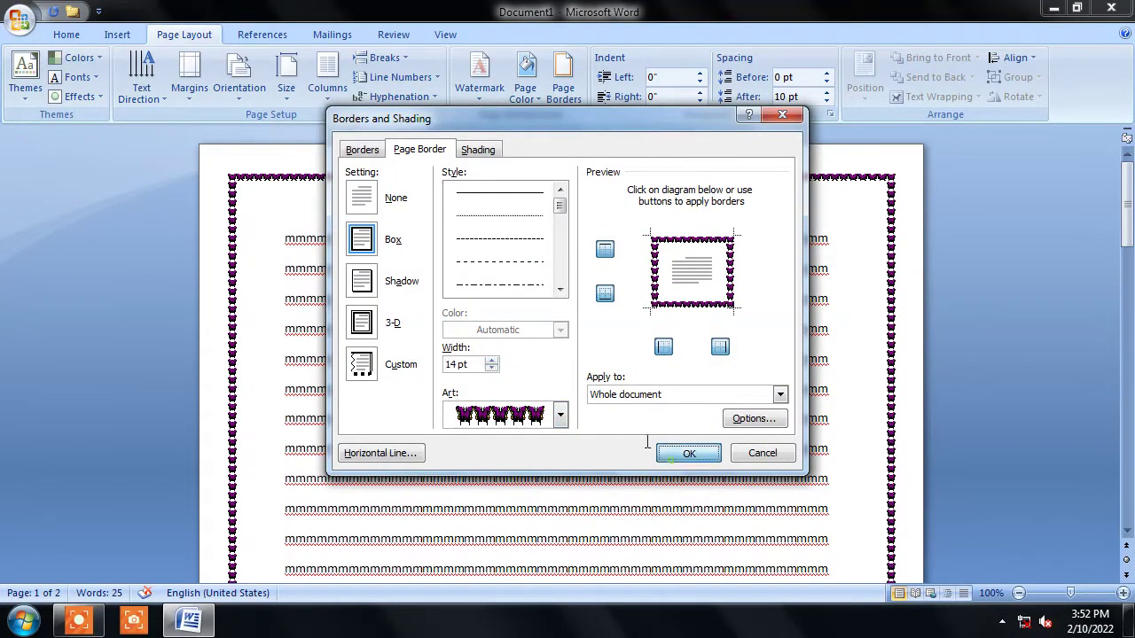
click(673, 454)
Remove the page border entirely with Setting: None.
click(562, 97)
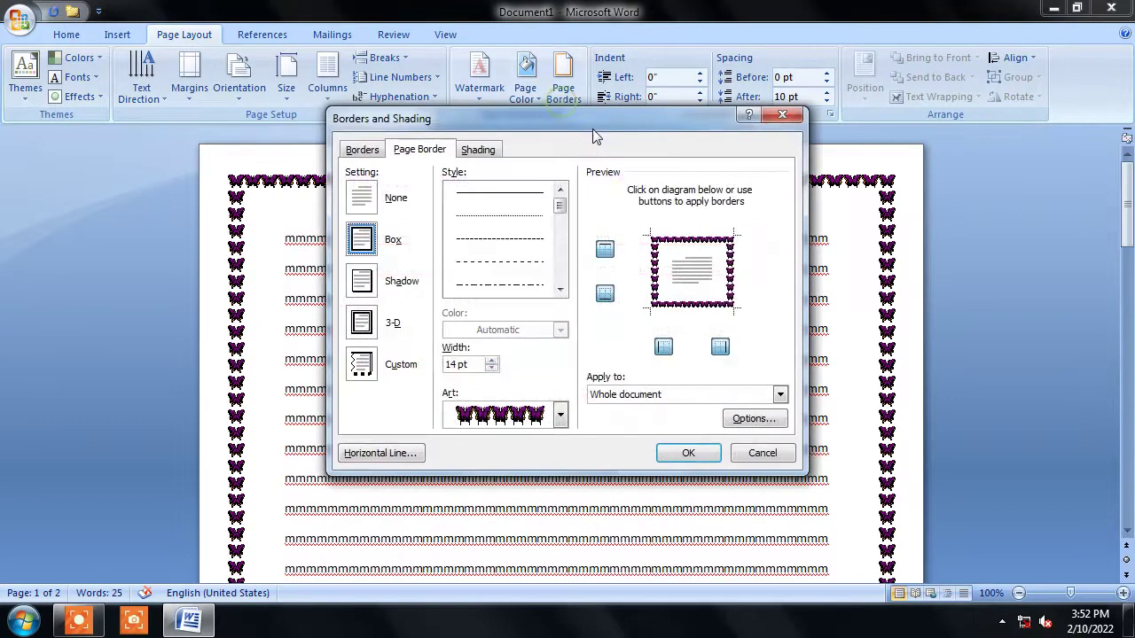
click(363, 200)
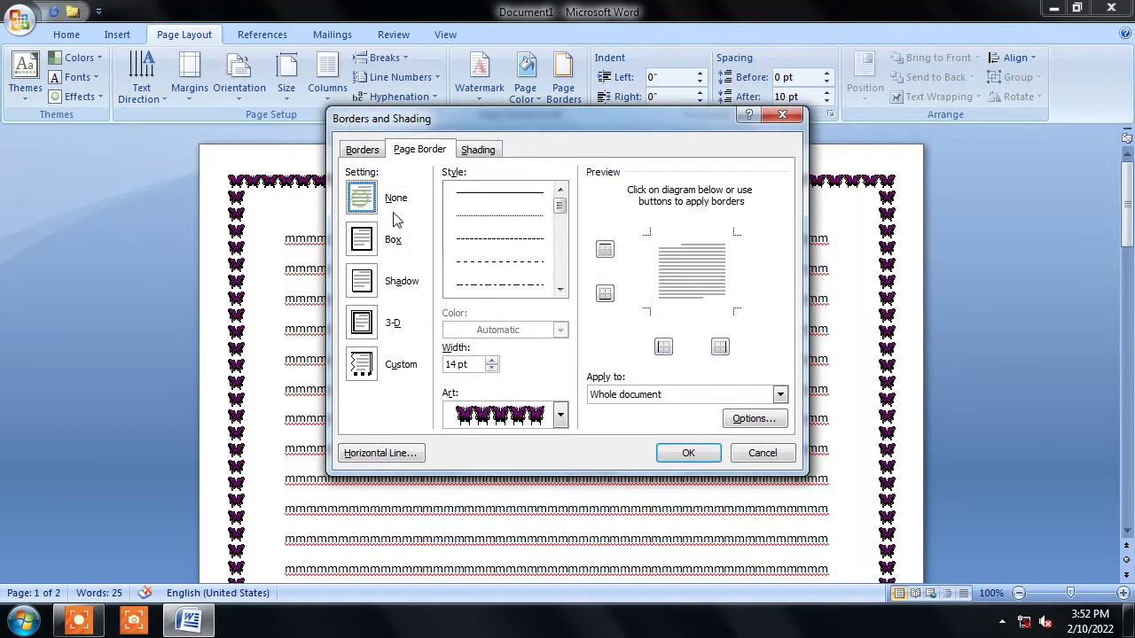
click(688, 453)
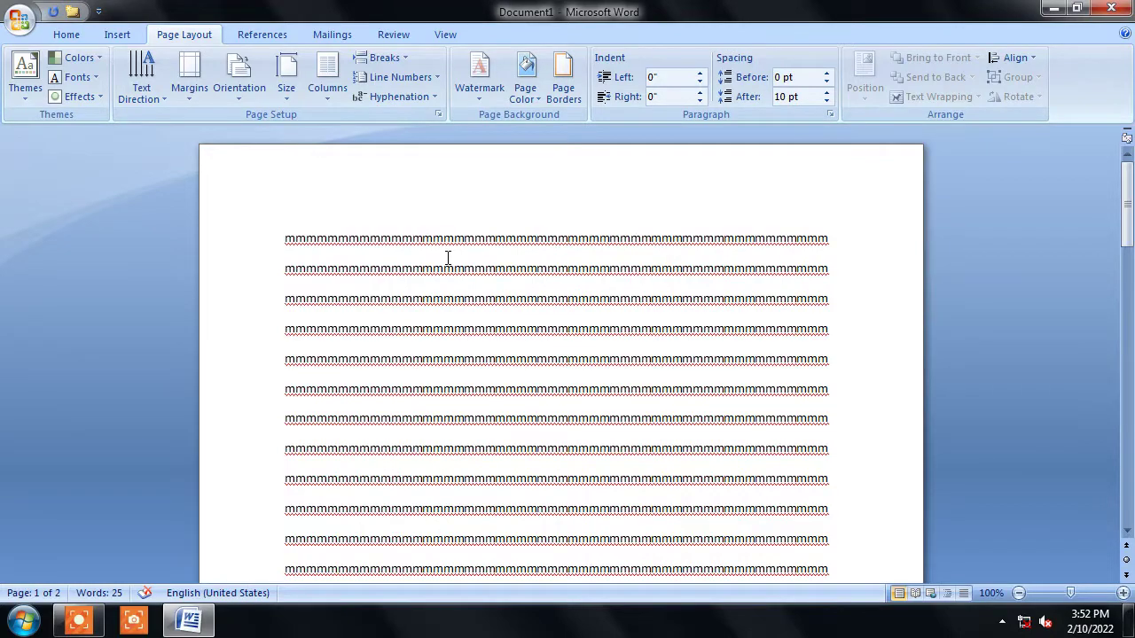